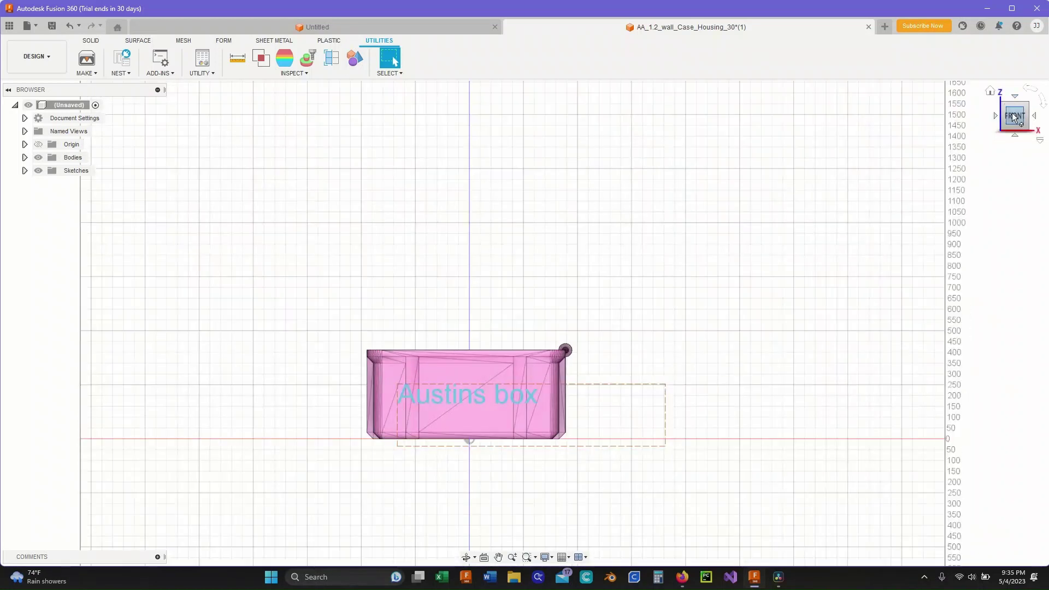
Step: Examine the case mesh, its faceted interior dividers and the mesh modification commands available for it, including Convert Mesh
left_click_drag(1013, 113, 1012, 137)
left_click(430, 262)
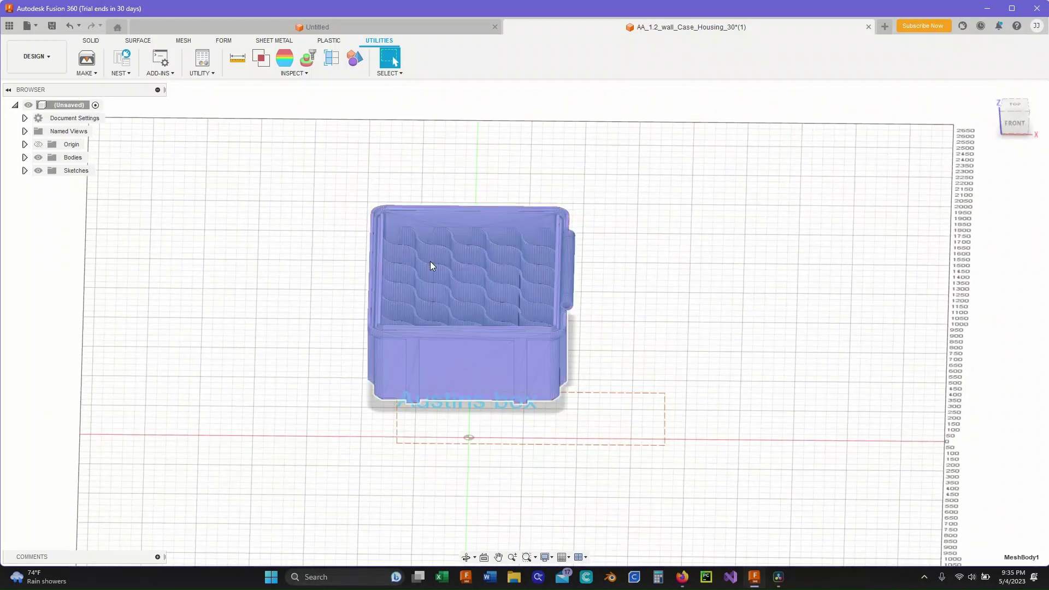
right_click(430, 262)
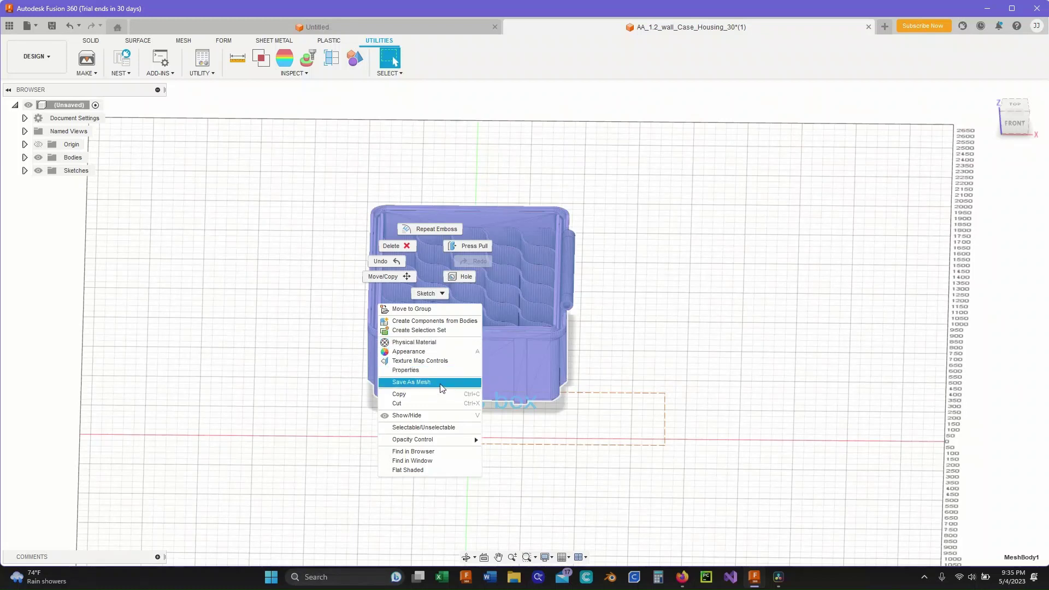
left_click(742, 134)
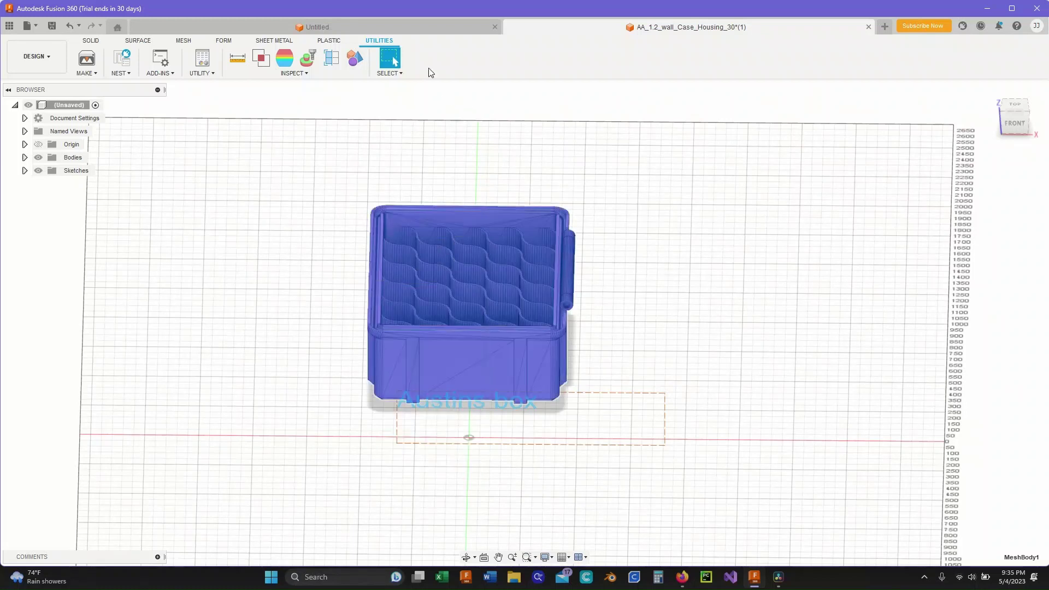
left_click(776, 291)
left_click(476, 289)
left_click(184, 41)
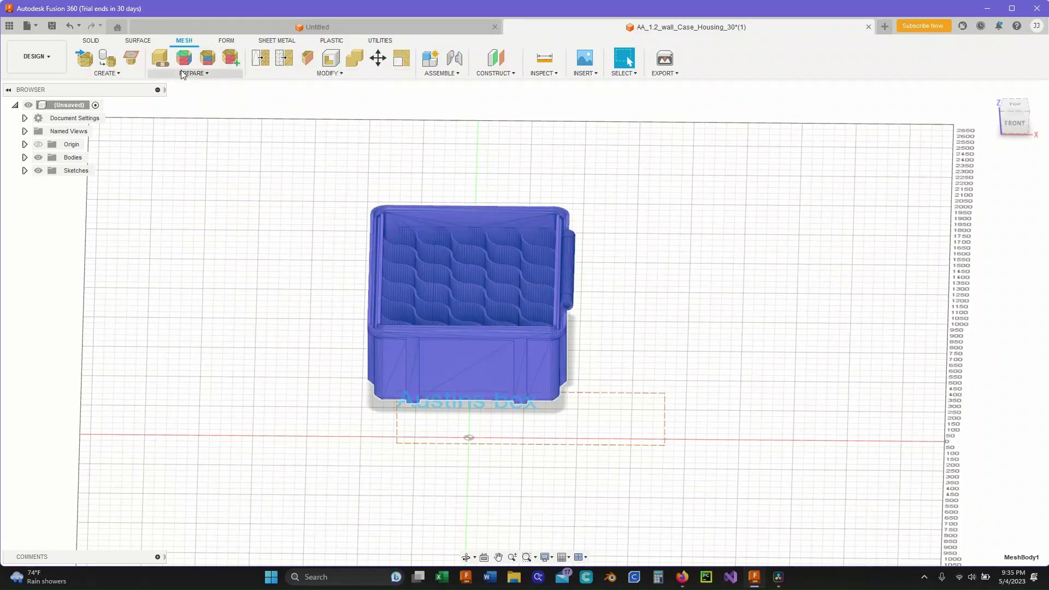
left_click(341, 71)
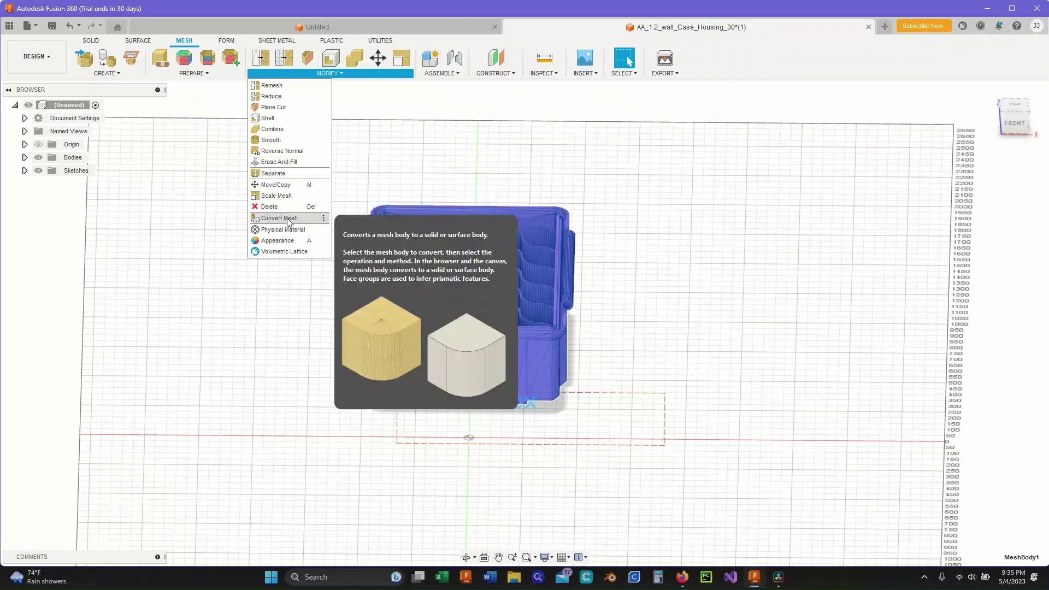
left_click(609, 255)
scroll(525, 279, "down", 3)
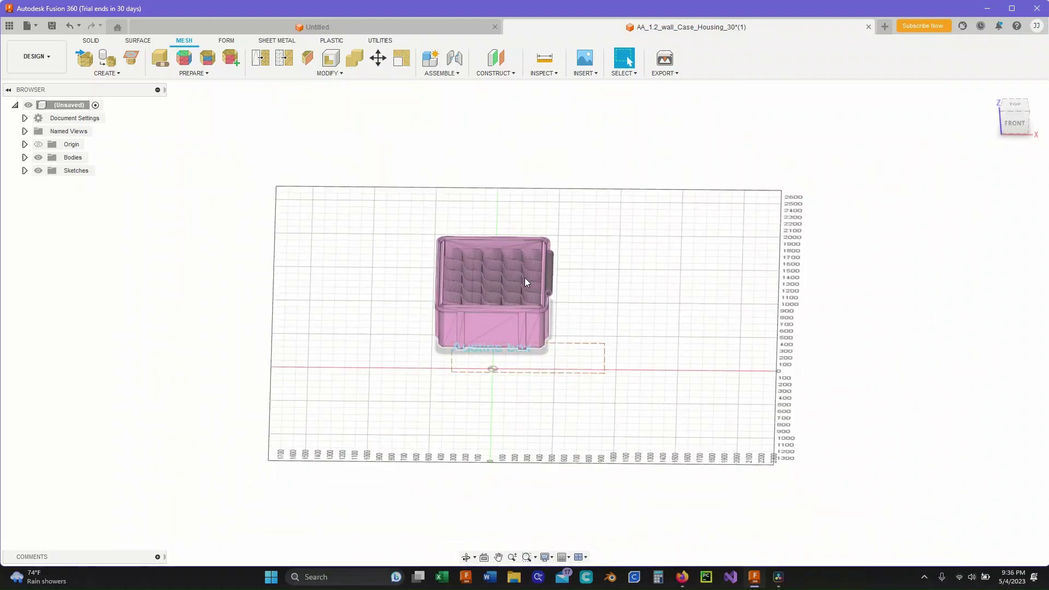
scroll(525, 279, "up", 2)
scroll(524, 282, "down", 2)
scroll(524, 282, "up", 8)
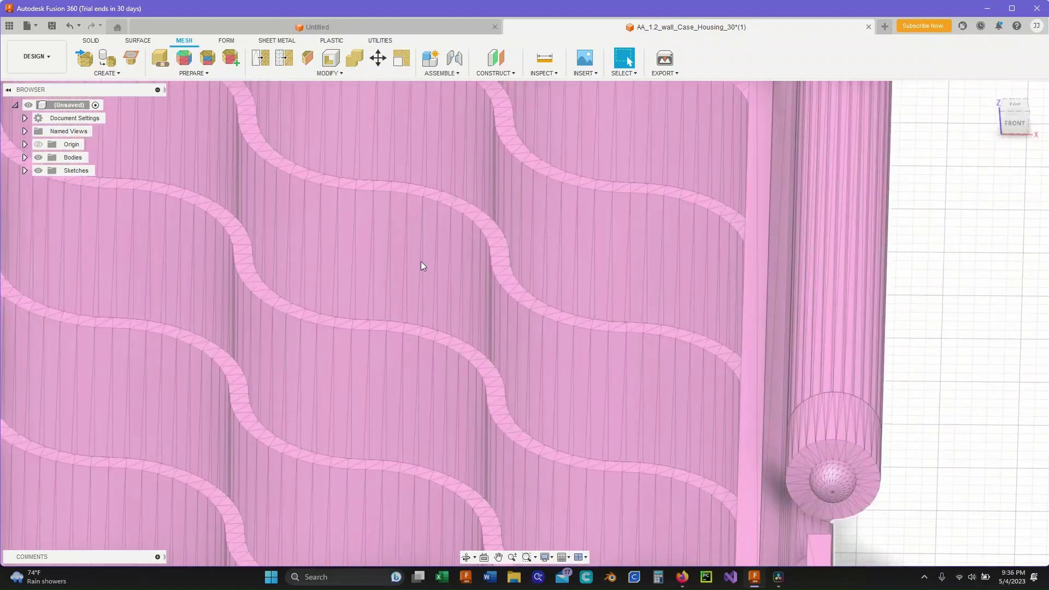
scroll(459, 360, "down", 8)
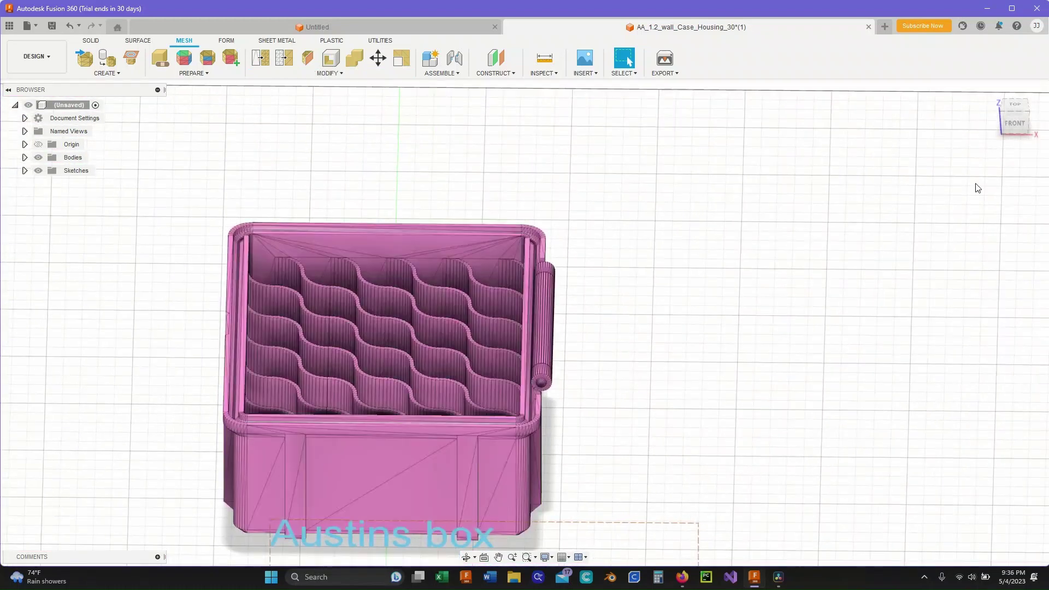
Step: Extrude the sketch text in front of the box 12 mm as a new body
left_click(1013, 126)
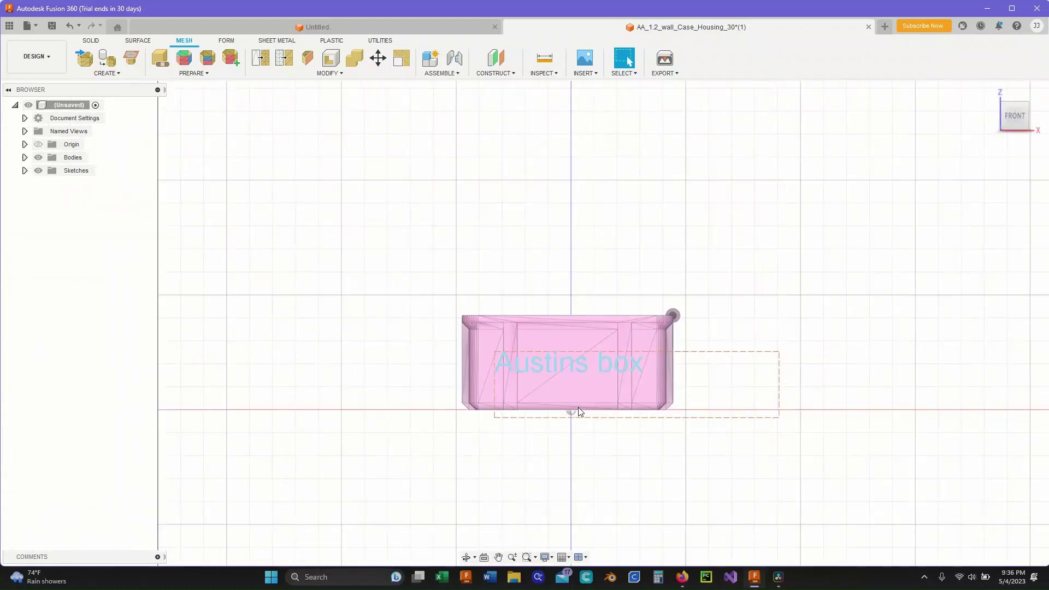
scroll(578, 407, "up", 1)
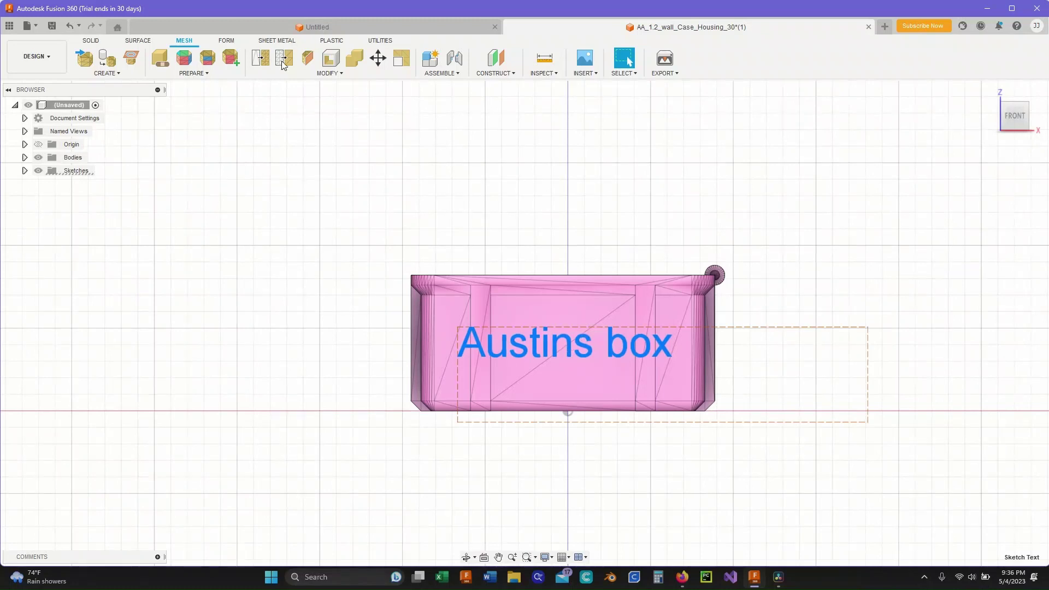
left_click(91, 41)
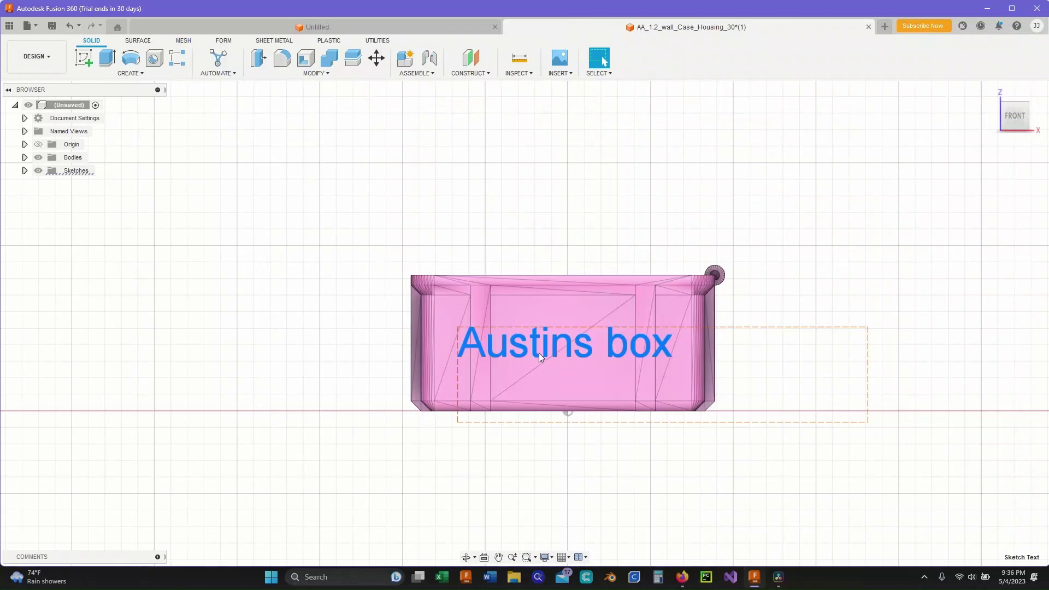
left_click(107, 59)
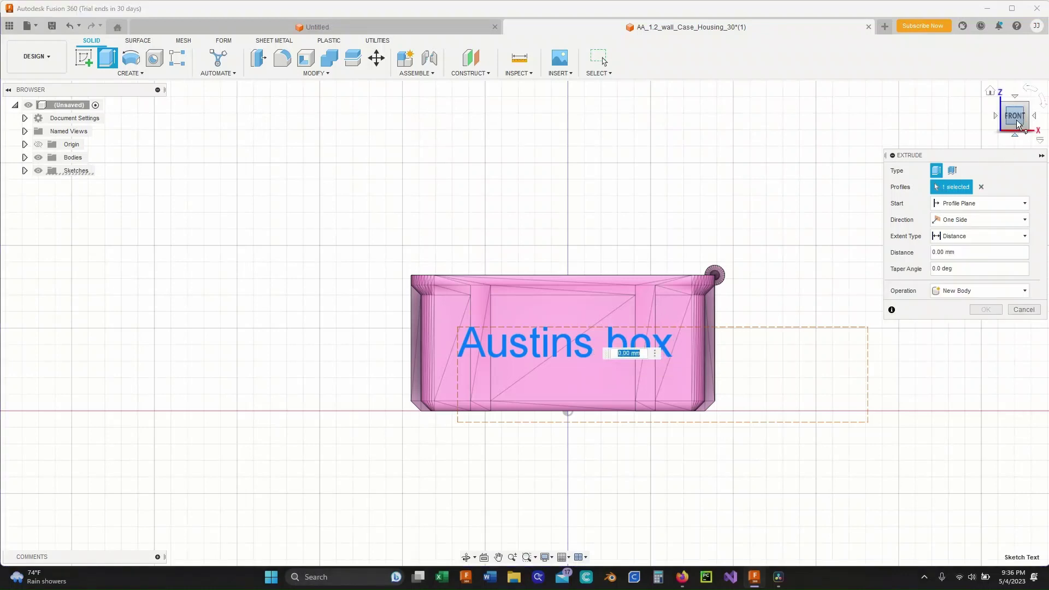
left_click(989, 91)
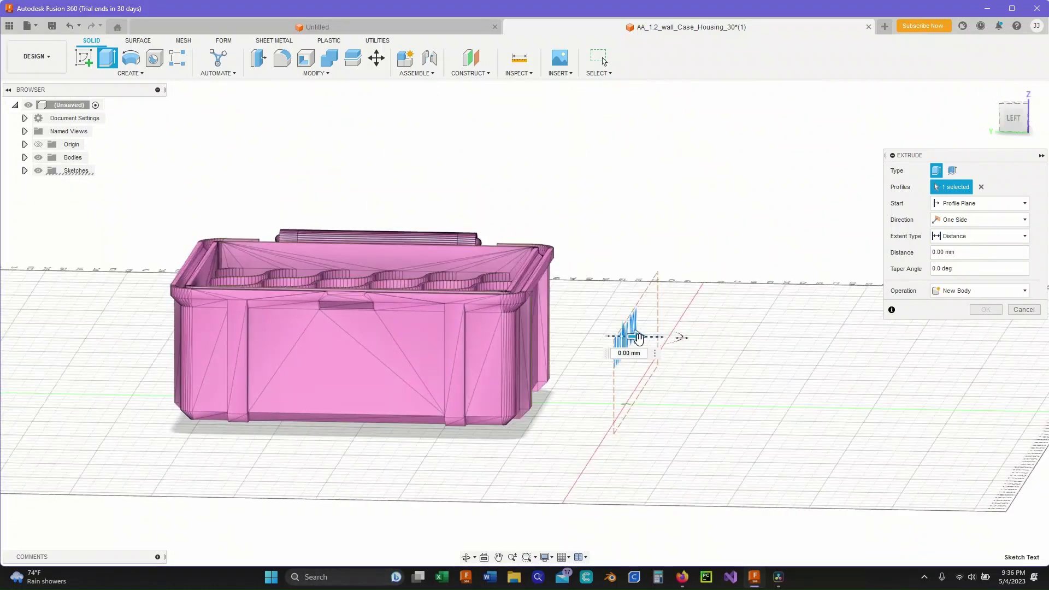
left_click_drag(638, 336, 705, 361)
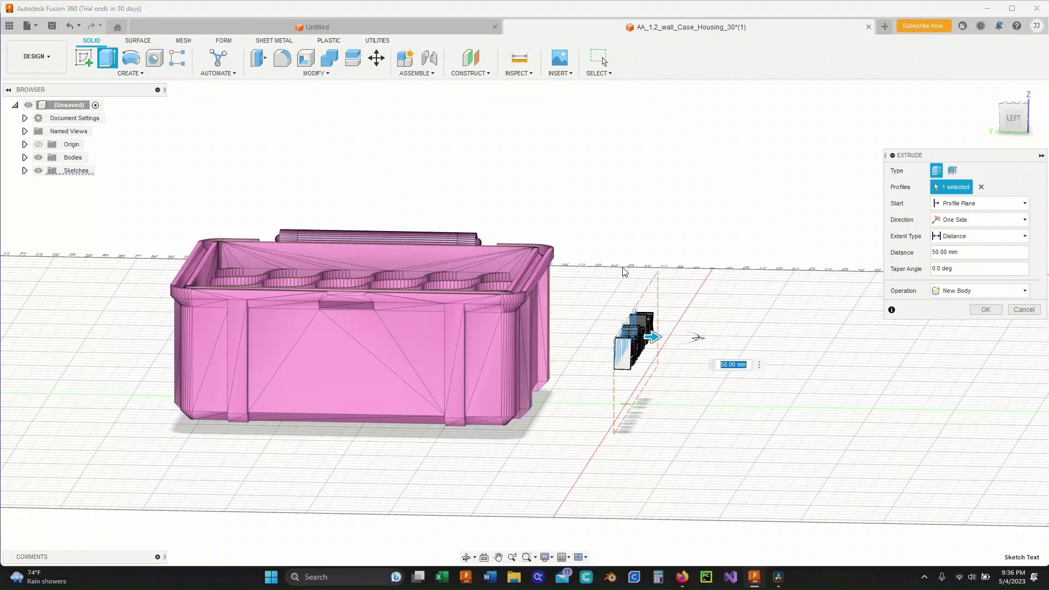
mouse_move(1015, 129)
left_mouse_down()
mouse_move(1031, 138)
mouse_move(1010, 126)
left_mouse_up()
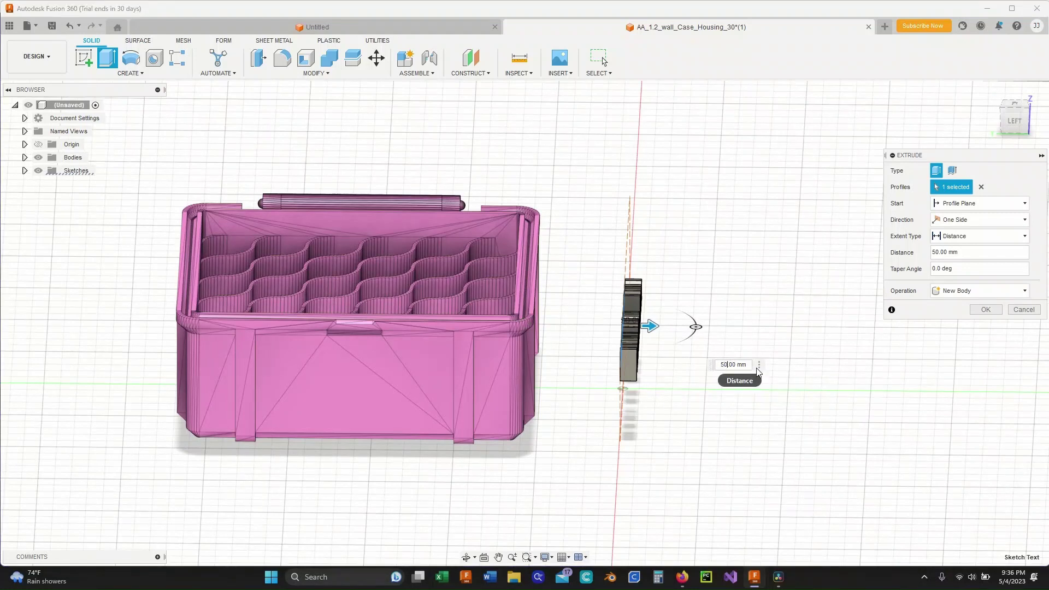
type("12")
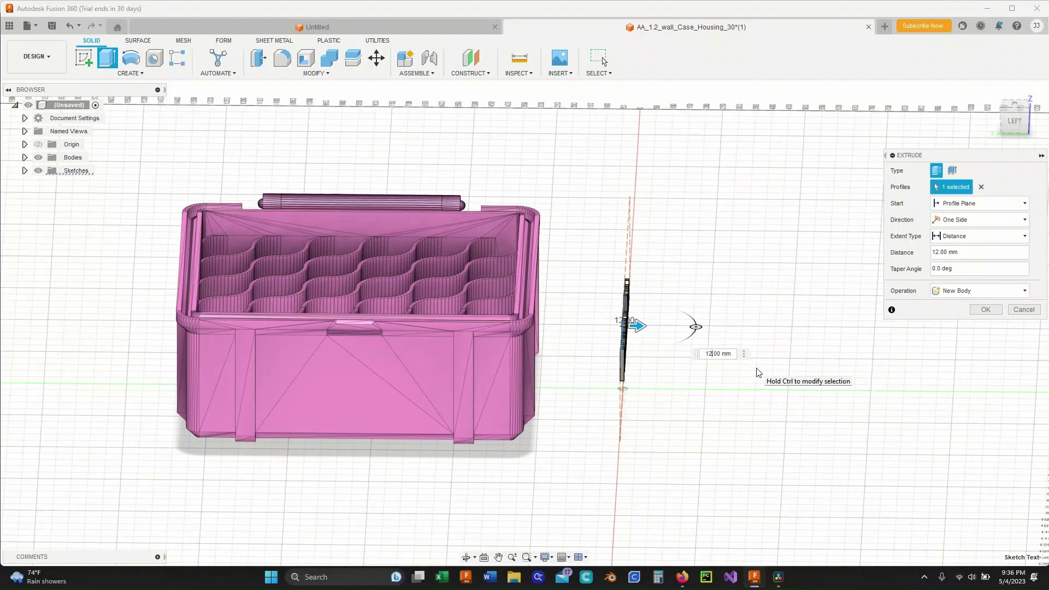
left_click(986, 309)
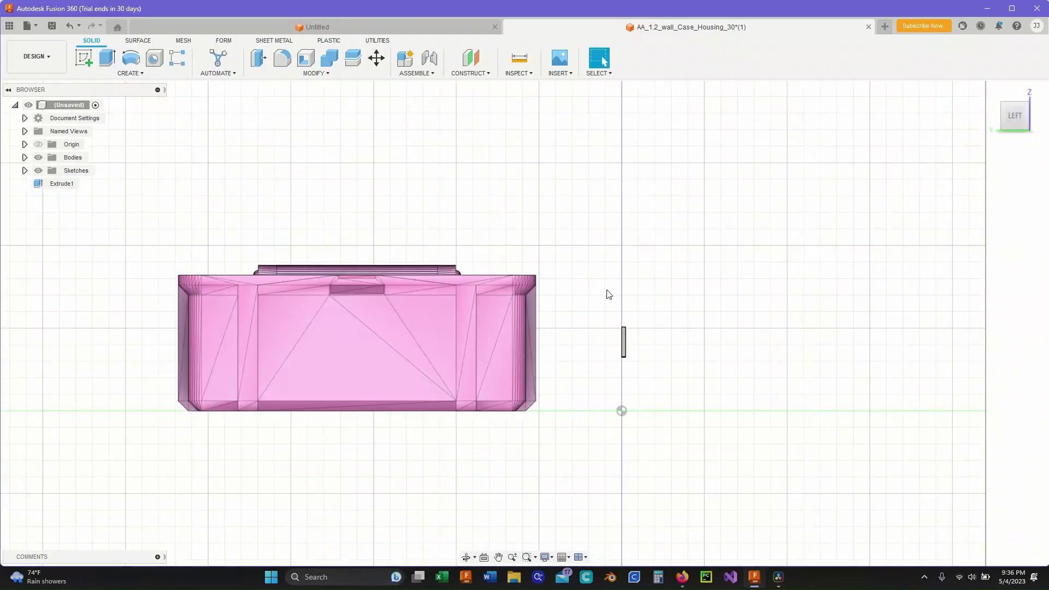
Step: Move all the extruded letter bodies about 250 mm along Y, plus about 15 mm more, so they reach the box's front wall
left_click_drag(604, 288, 689, 413)
left_click(376, 57)
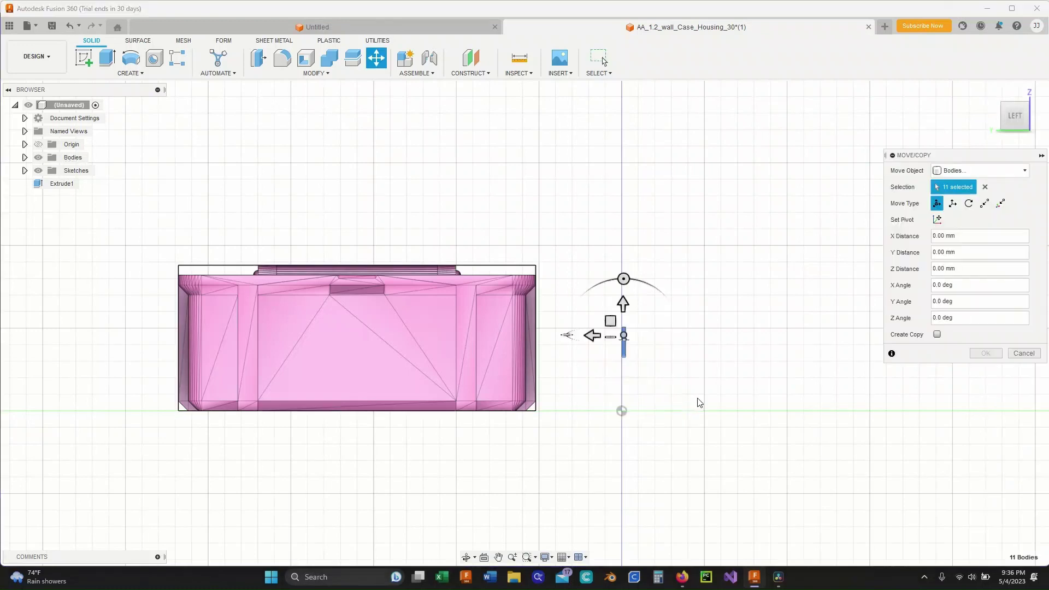
left_click_drag(601, 335, 515, 338)
scroll(542, 356, "up", 10)
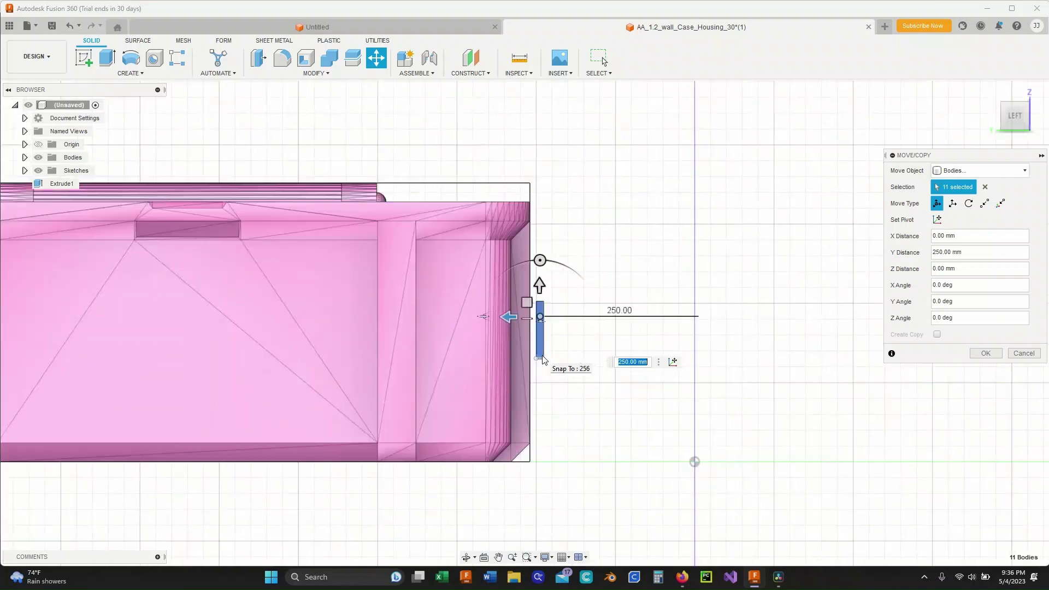
left_click_drag(534, 188, 492, 189)
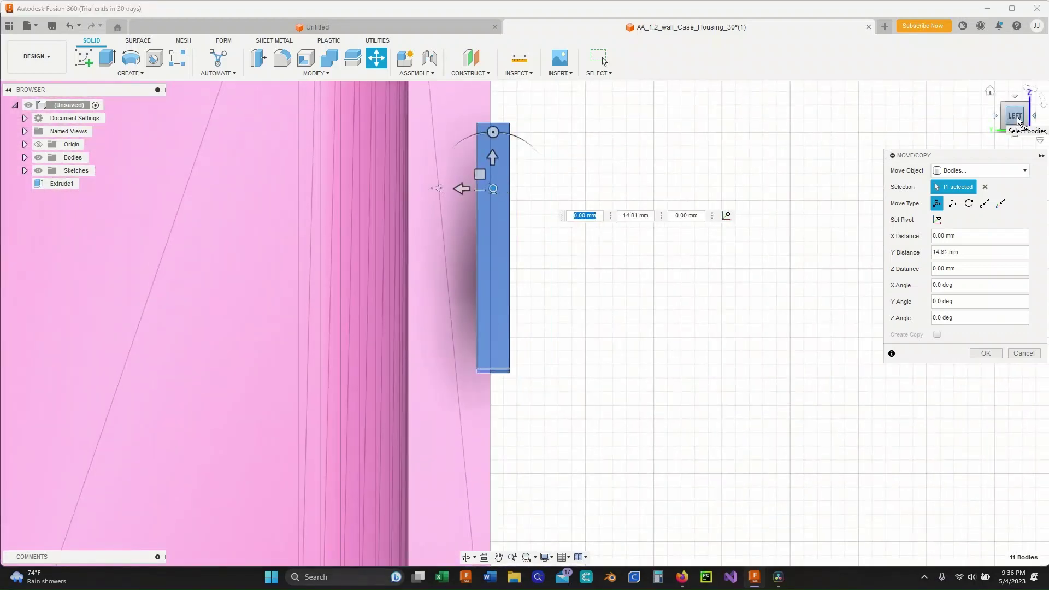
Step: Shift the letter bodies deeper into the box's front wall, to move distances of about X 2.767, Y 41.628 and Z 0.44 mm
left_click_drag(1021, 120, 1012, 188)
middle_click_drag(491, 283, 475, 208, "shift")
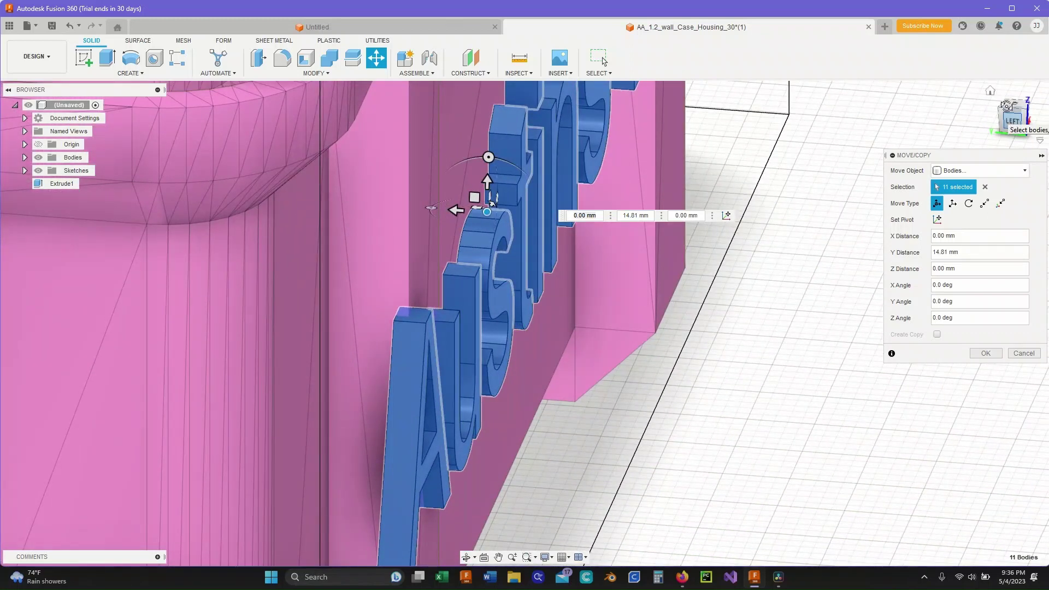
left_click_drag(1007, 106, 1010, 124)
left_click(1016, 127)
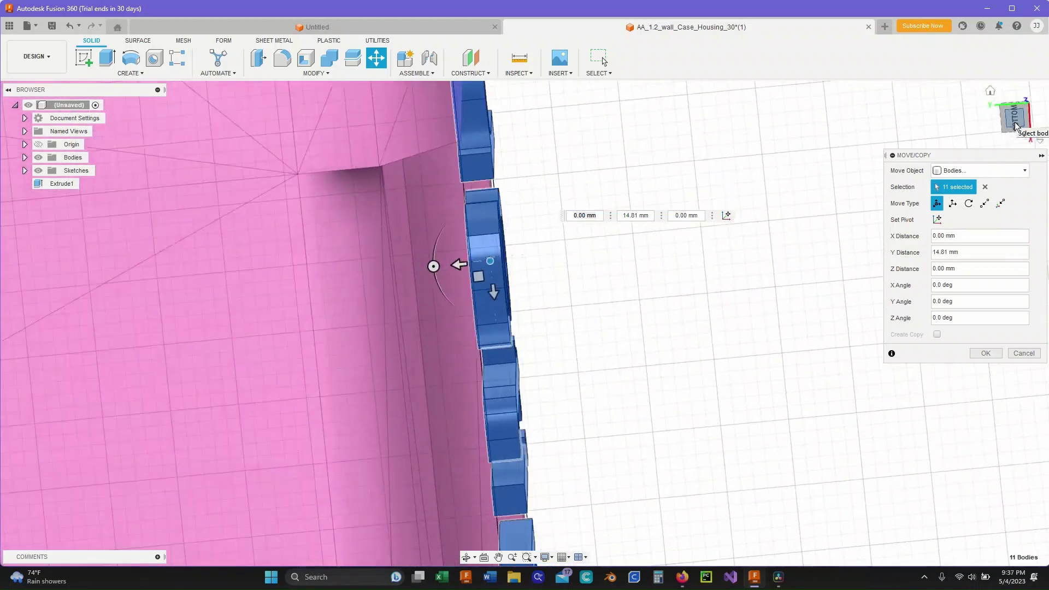
left_click_drag(498, 287, 421, 291)
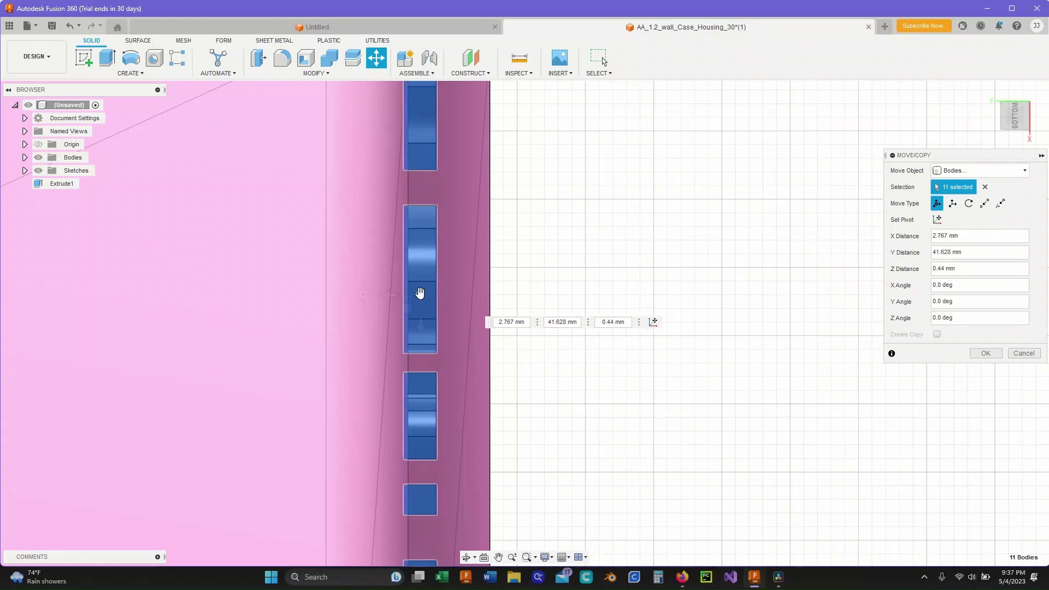
left_click_drag(1017, 124, 632, 244)
scroll(633, 244, "down", 10)
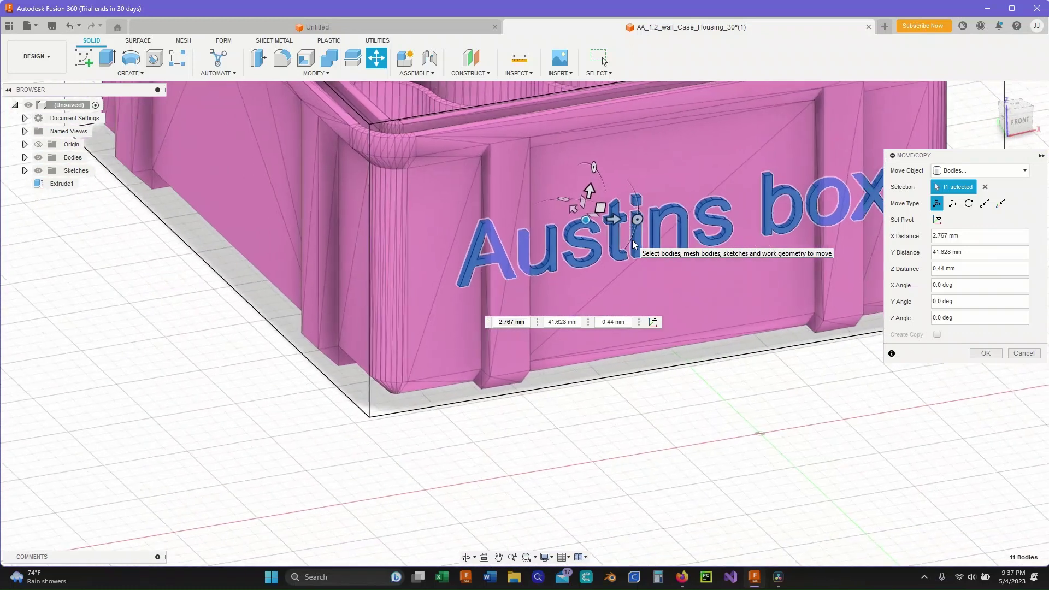
scroll(788, 382, "down", 2)
scroll(788, 383, "up", 1)
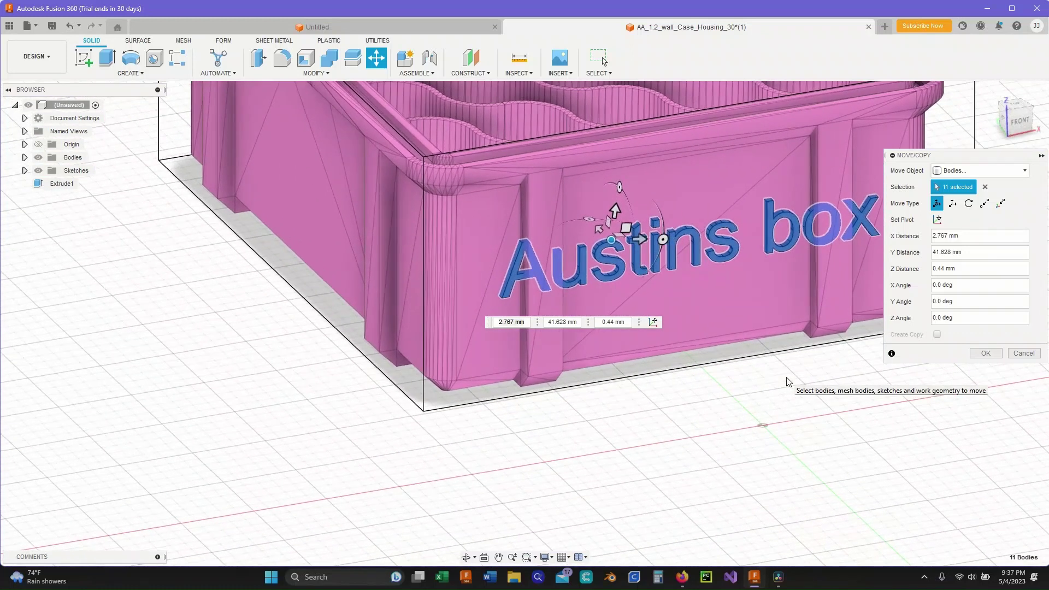
left_click(1021, 122)
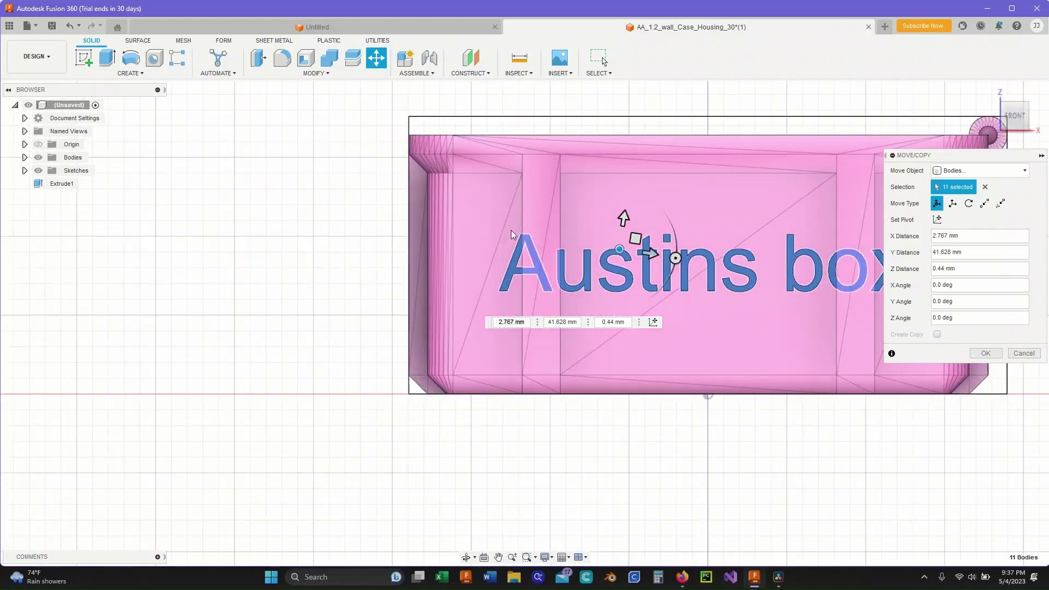
left_click(991, 91)
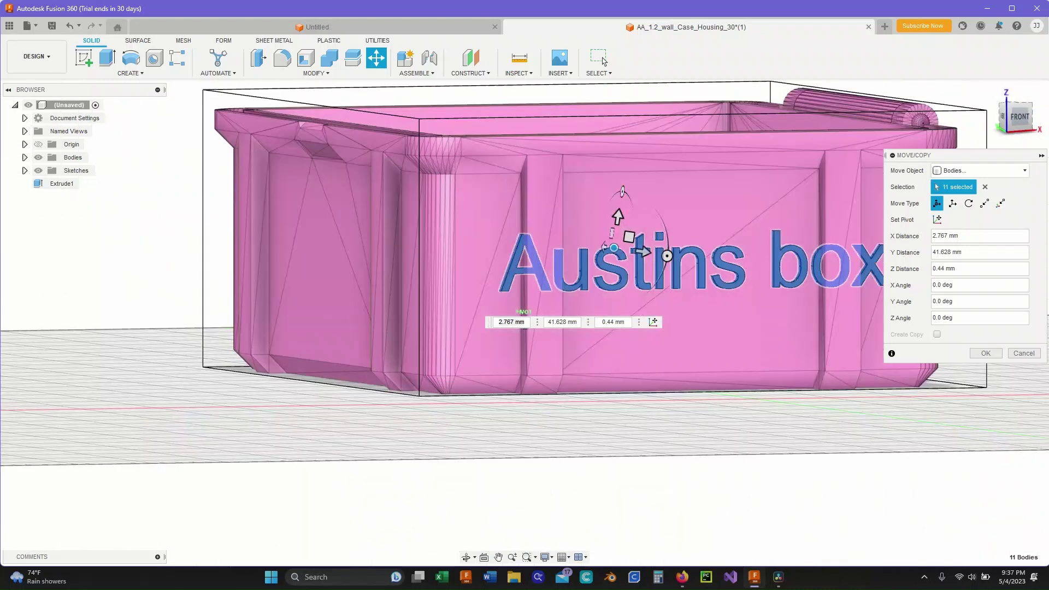
Step: Try to extrude the front face of the letter A by -12 mm as a cut
left_click(107, 57)
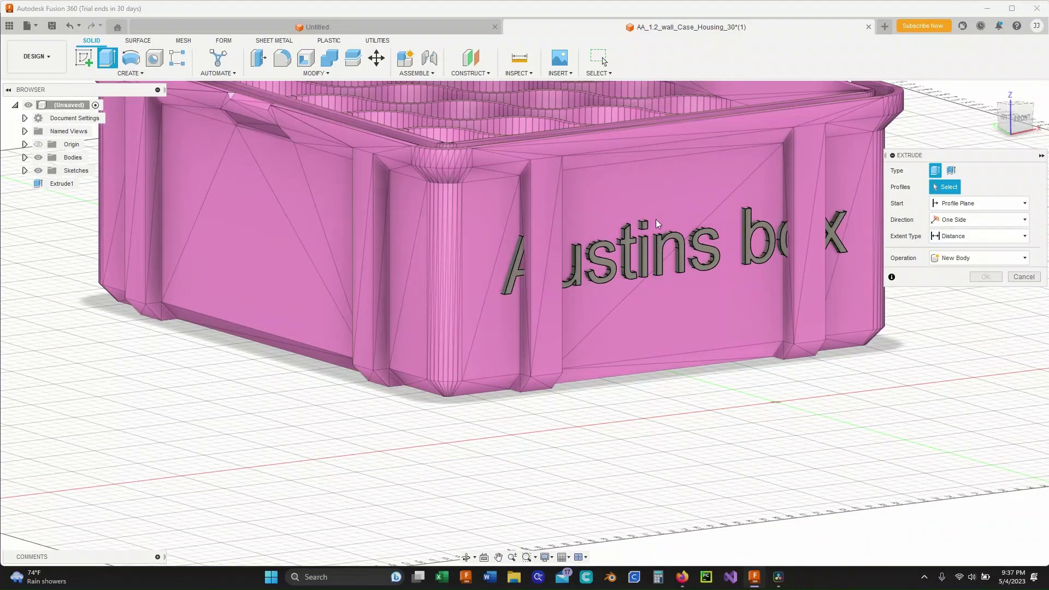
left_click(522, 274)
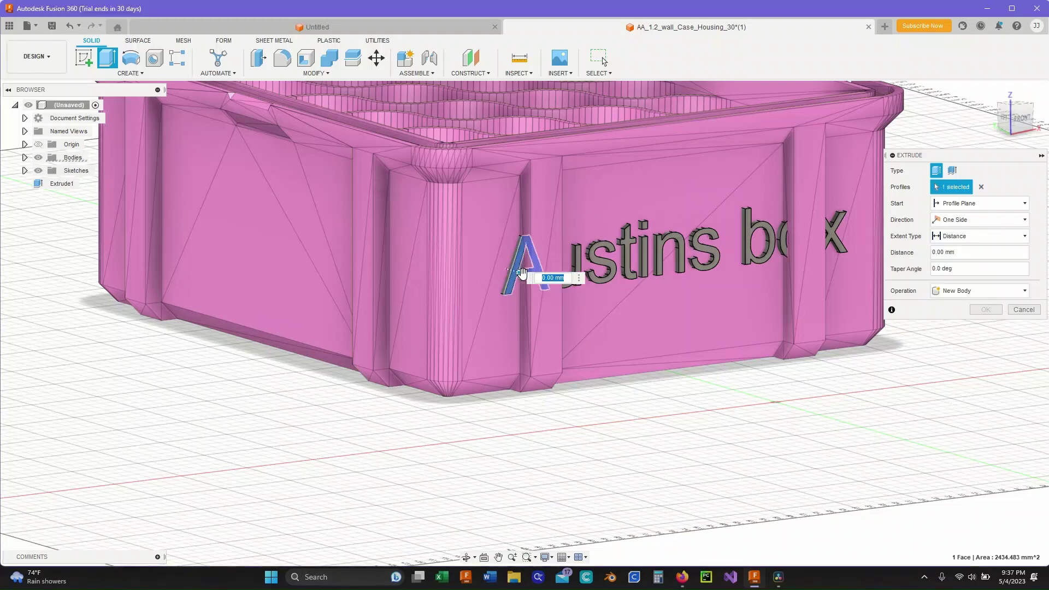
left_click_drag(522, 273, 577, 280)
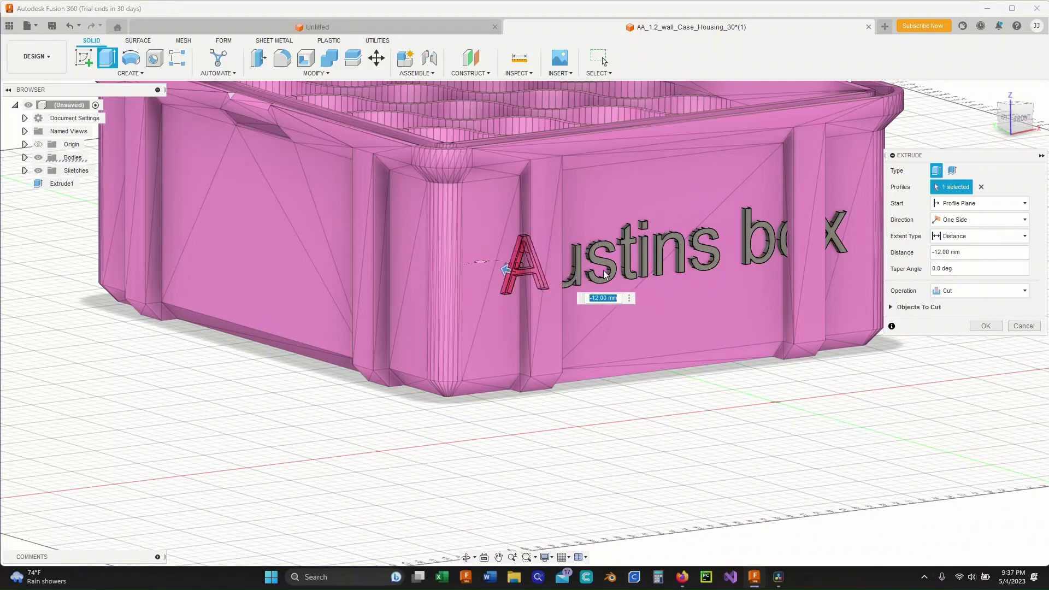
key("Return")
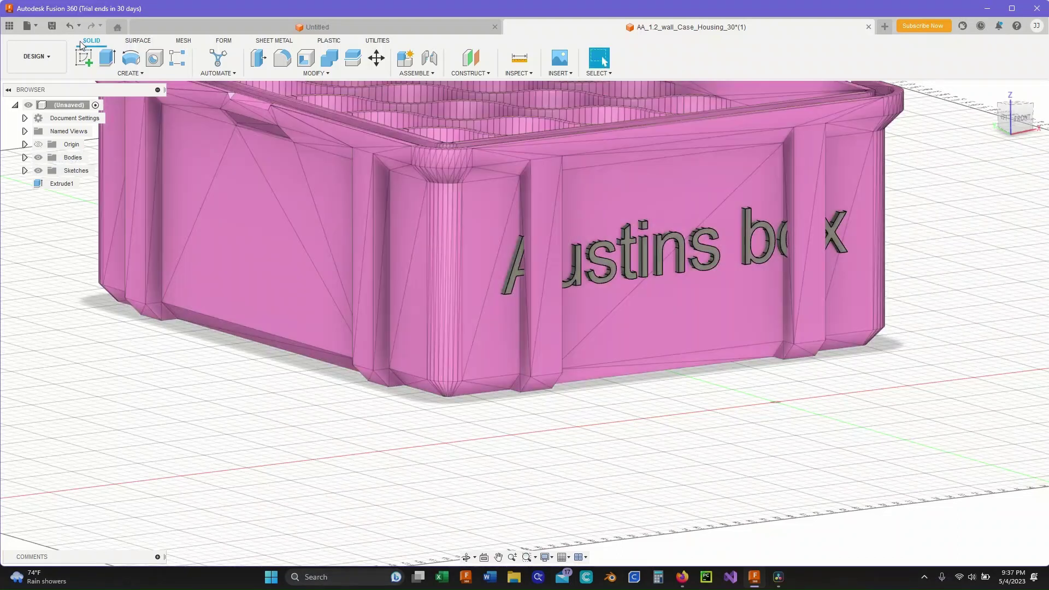
Step: Extrude the front face of the letter A outward 25 mm with the Join operation
left_click(109, 59)
left_click(519, 288)
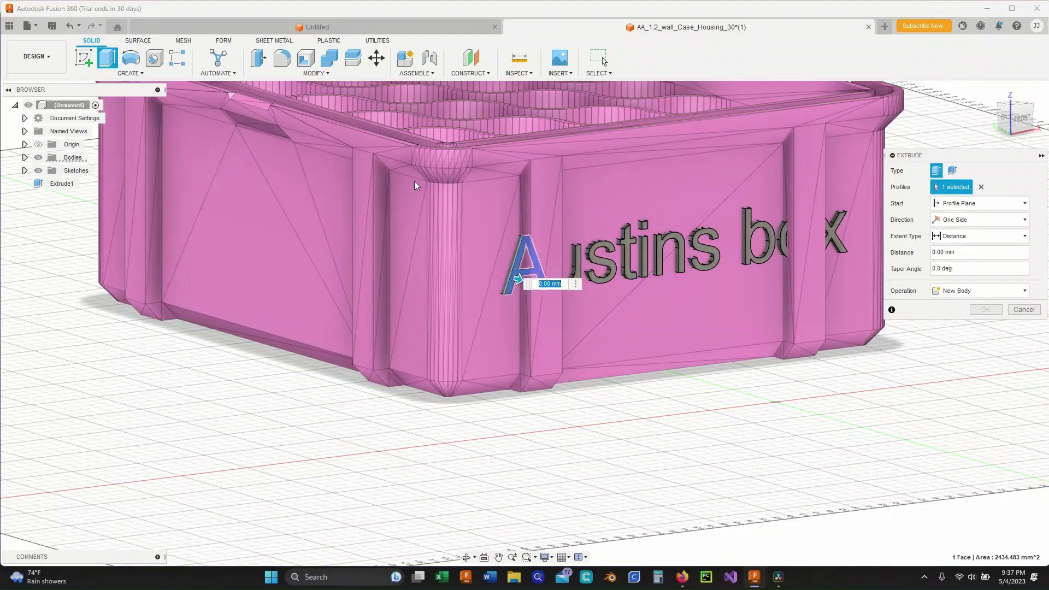
left_click_drag(514, 283, 527, 282)
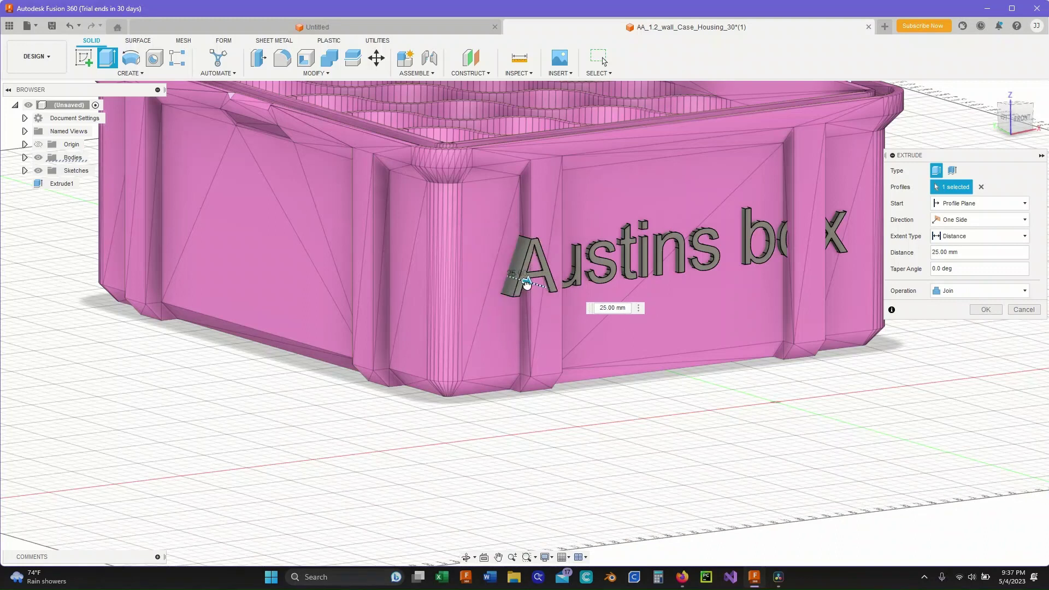
key("Return")
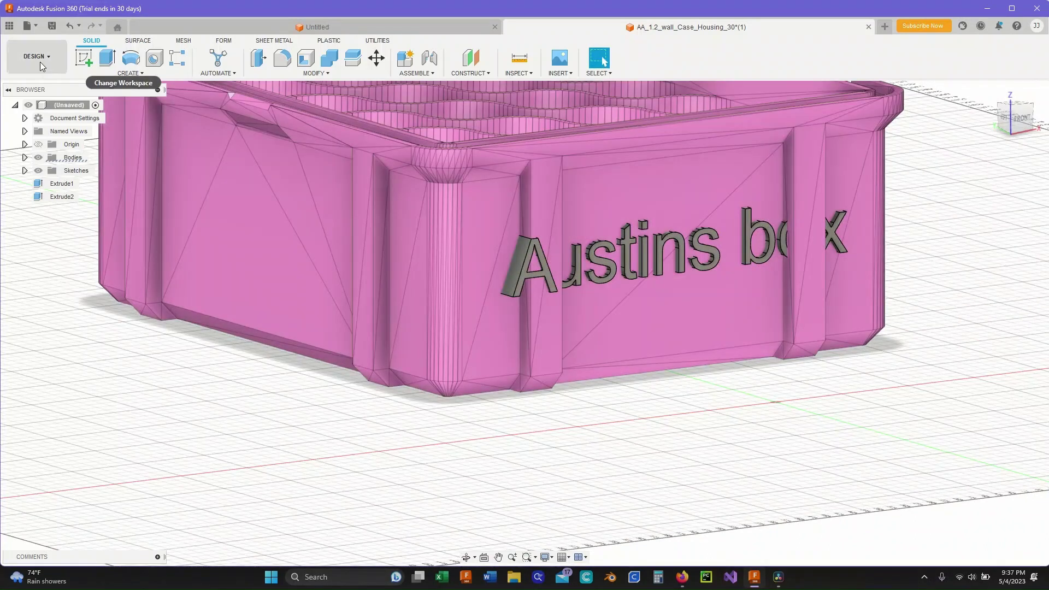
Step: Extrude the front face of the letter u outward 25 mm with the Join operation
left_click(109, 58)
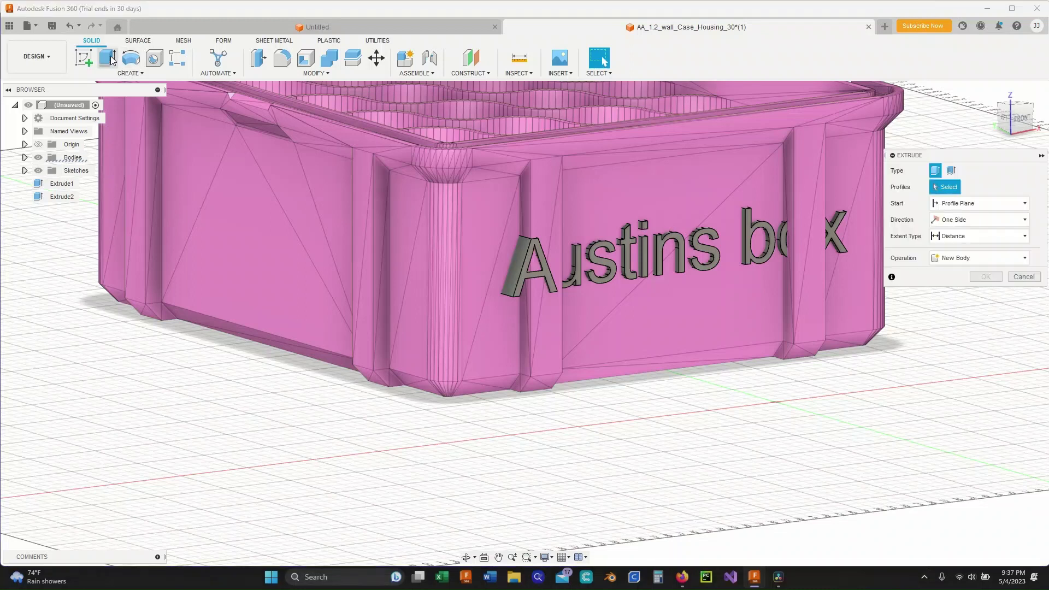
left_click(578, 278)
left_click_drag(582, 273, 595, 277)
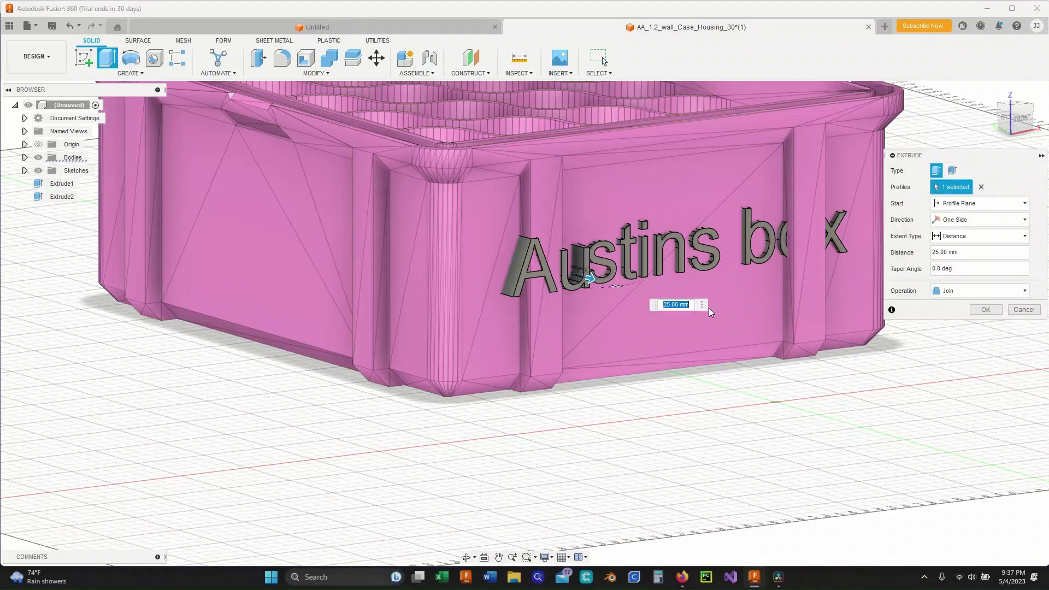
left_click(985, 310)
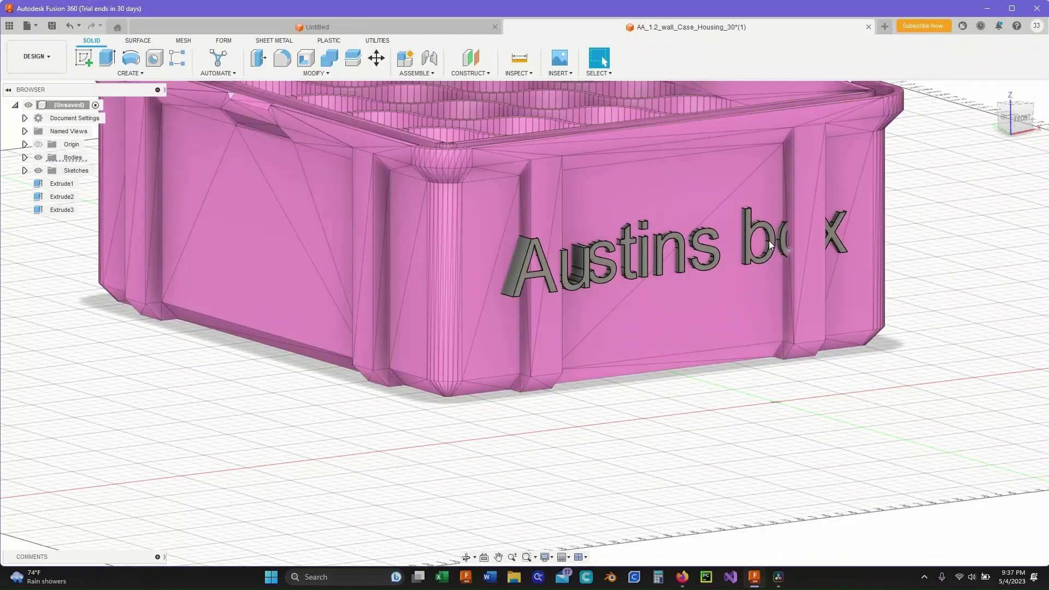
Step: Extrude the front face of the letter o in "box" outward past the wall rib with the Join operation
left_click(107, 59)
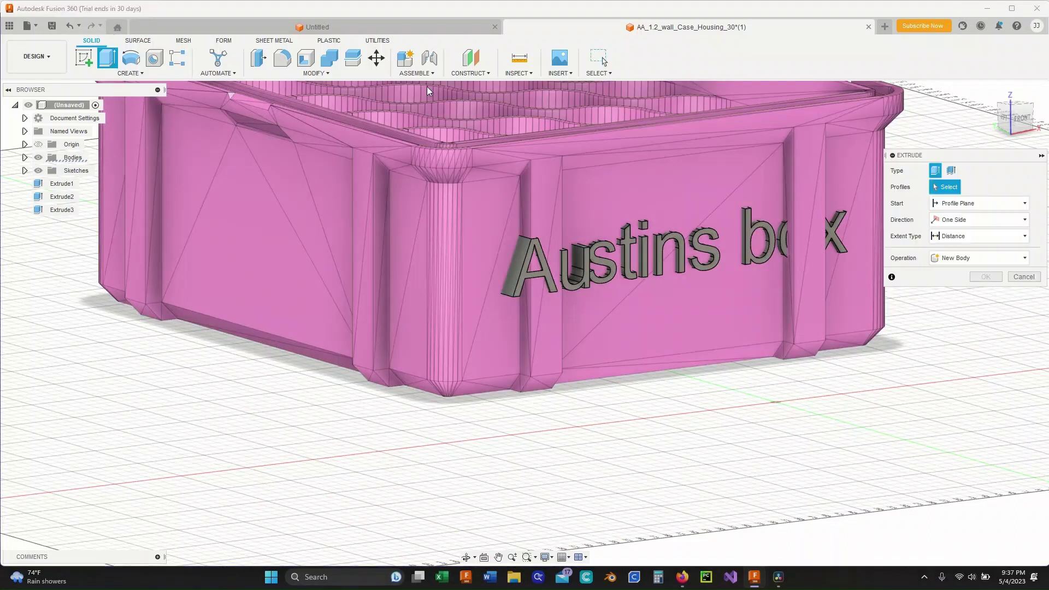
left_click(785, 240)
type("50")
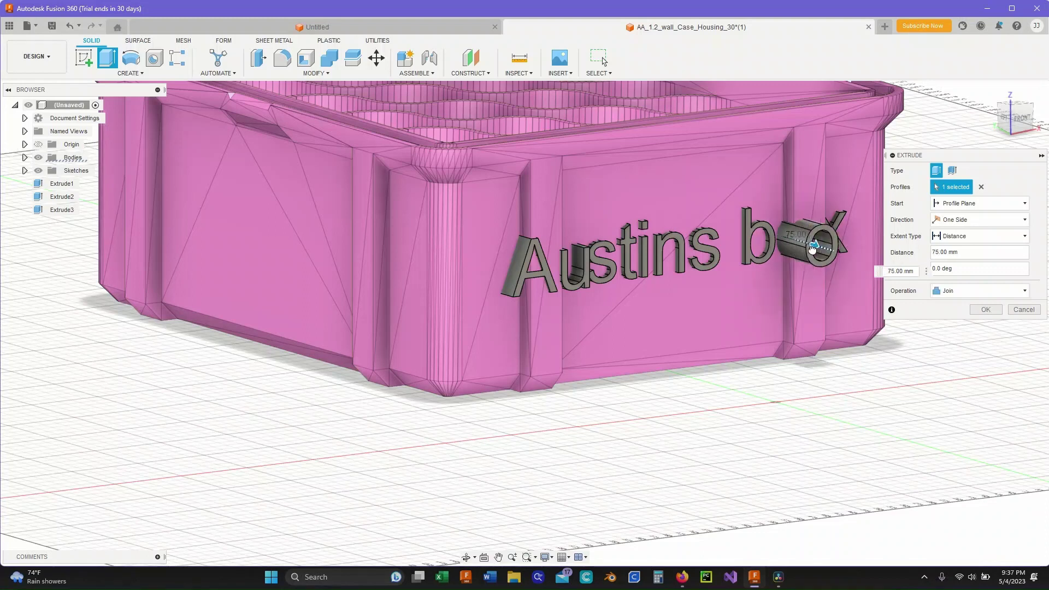
left_click(985, 309)
Step: Set up a mesh export of the whole design as one binary STL file in millimetres with High refinement
left_click_drag(1023, 123, 983, 120)
middle_click_drag(524, 323, 724, 497, "shift")
middle_click_drag(590, 355, 602, 199, "shift")
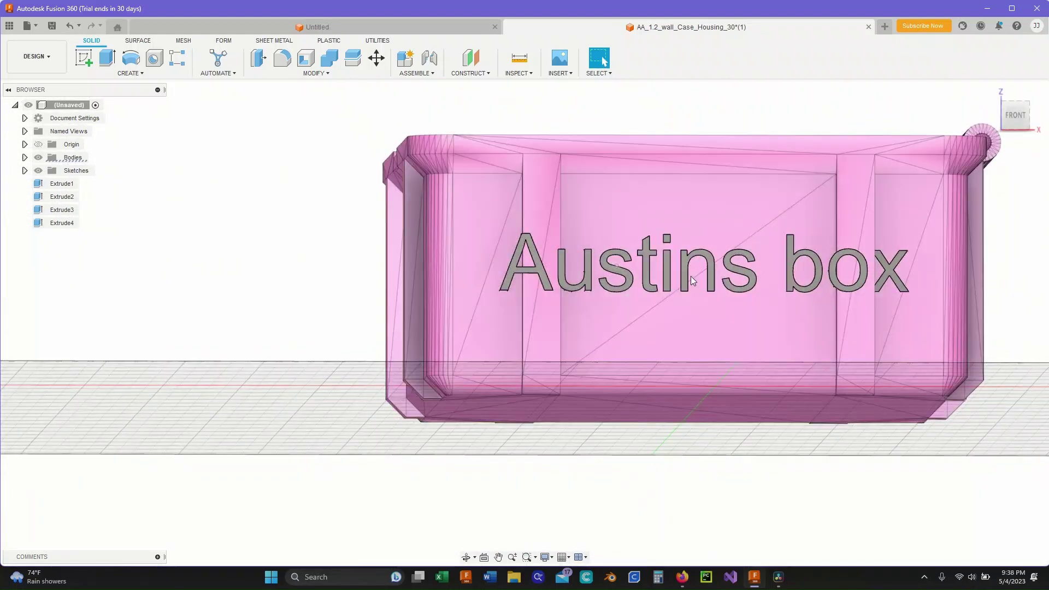
left_click(1013, 117)
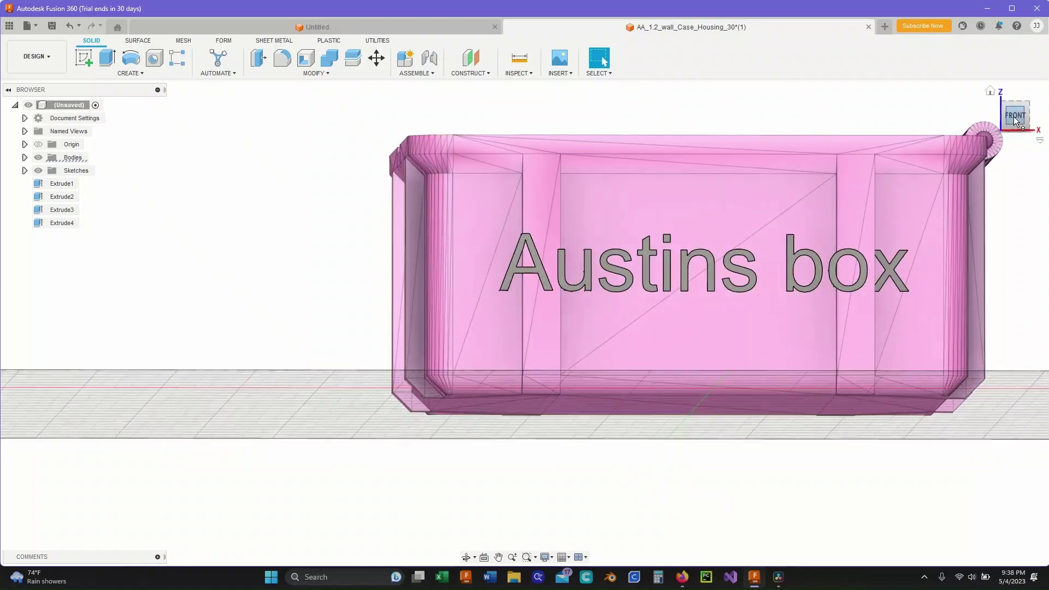
left_click_drag(1014, 121, 1013, 132)
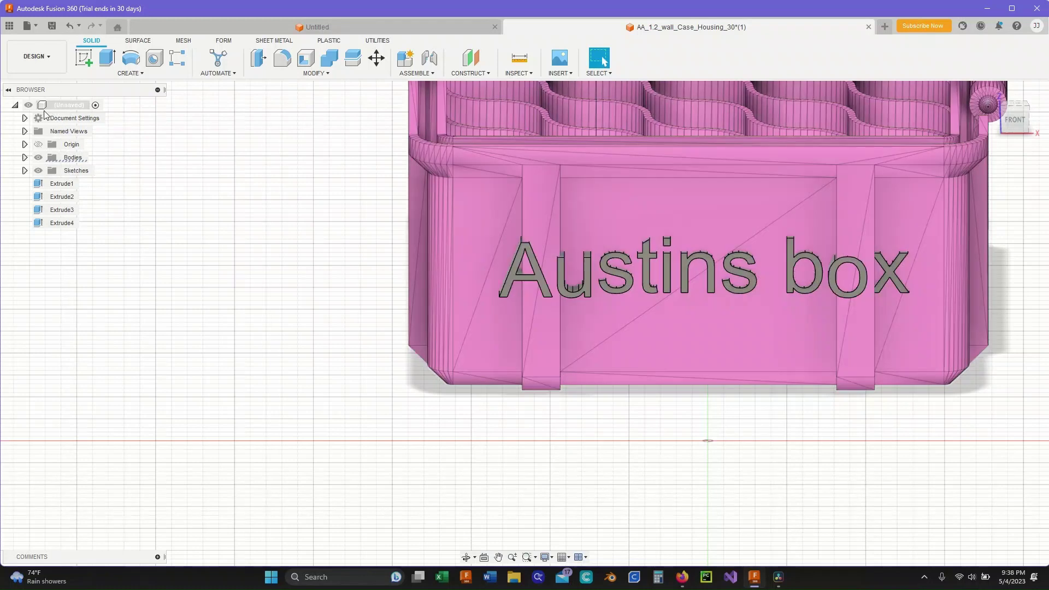
right_click(49, 107)
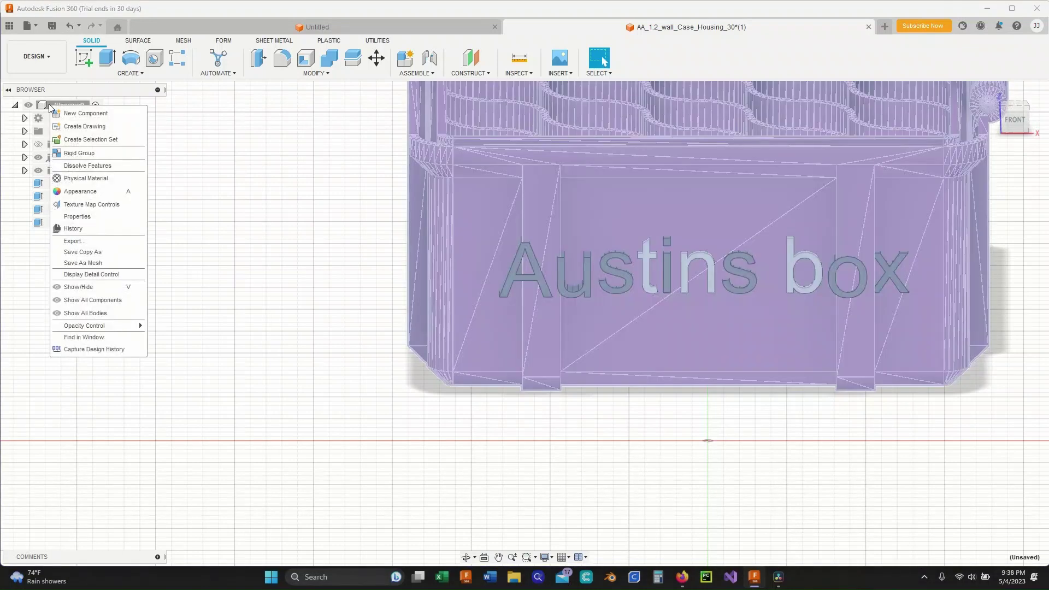
left_click(207, 160)
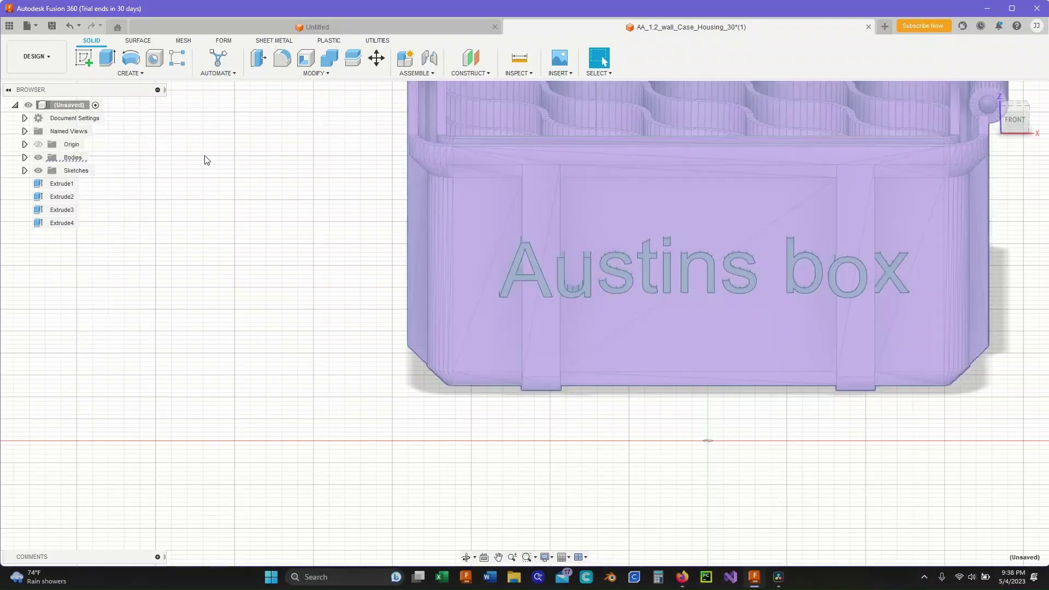
right_click(54, 106)
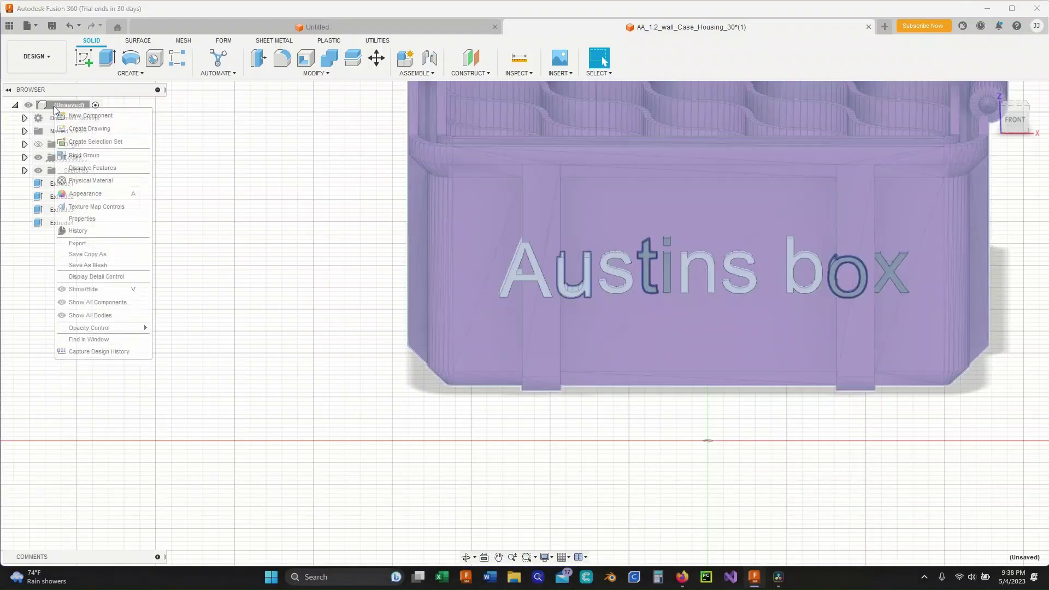
left_click(106, 265)
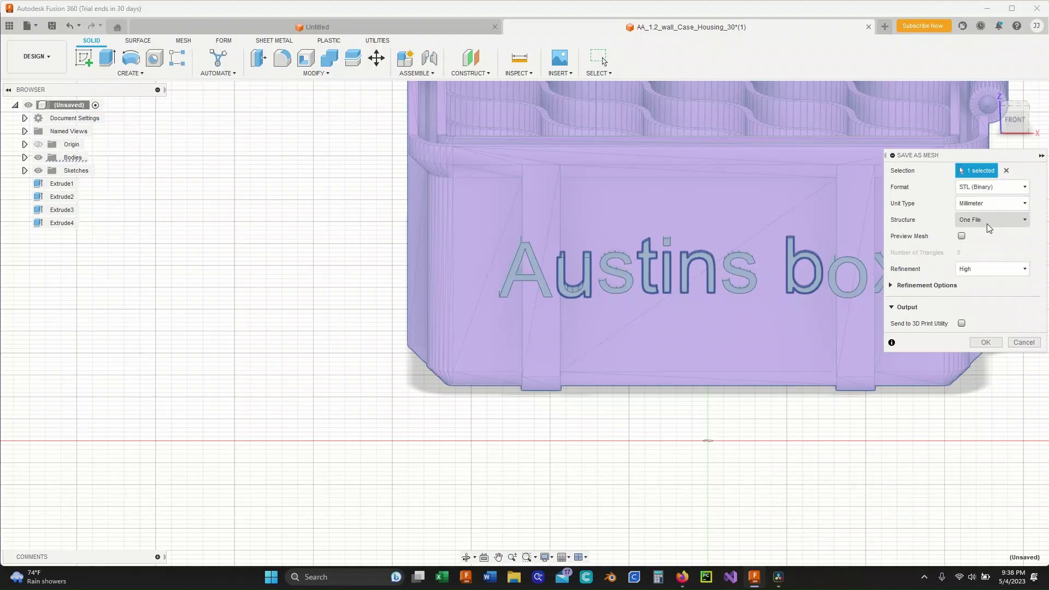
left_click(967, 271)
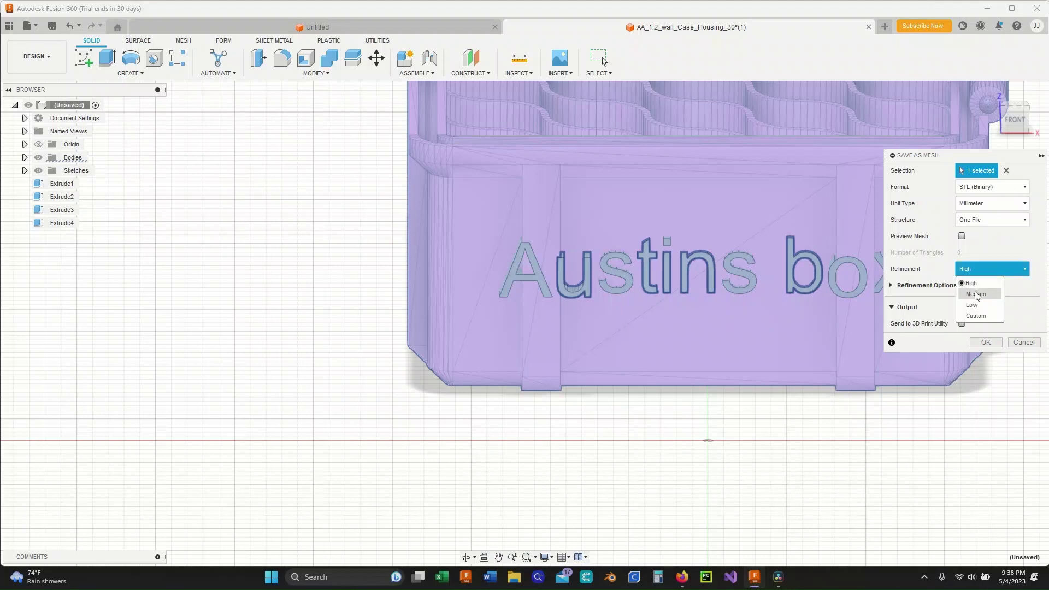
left_click(1015, 295)
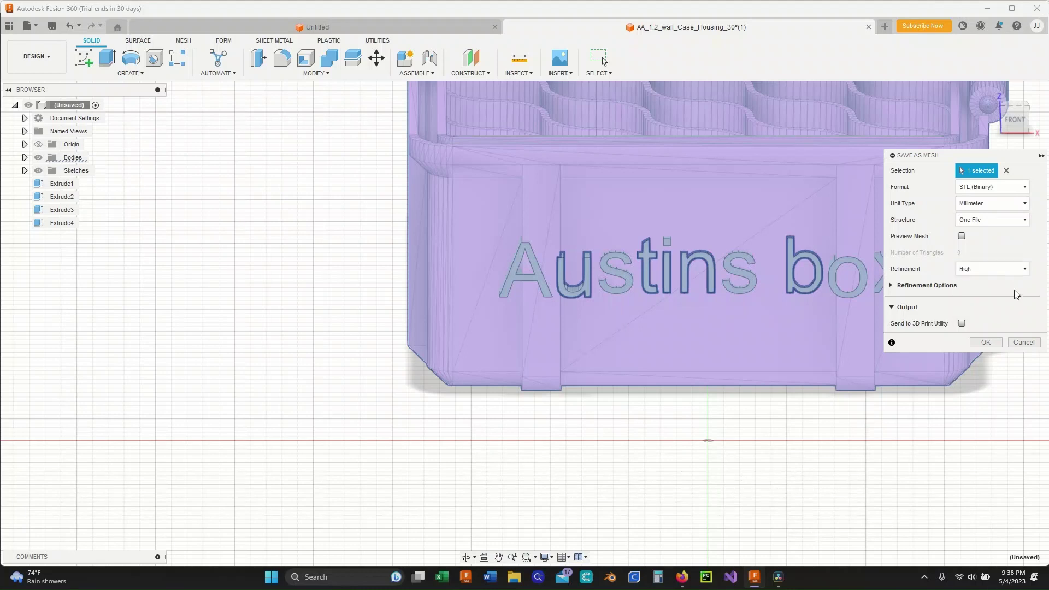
left_click(986, 343)
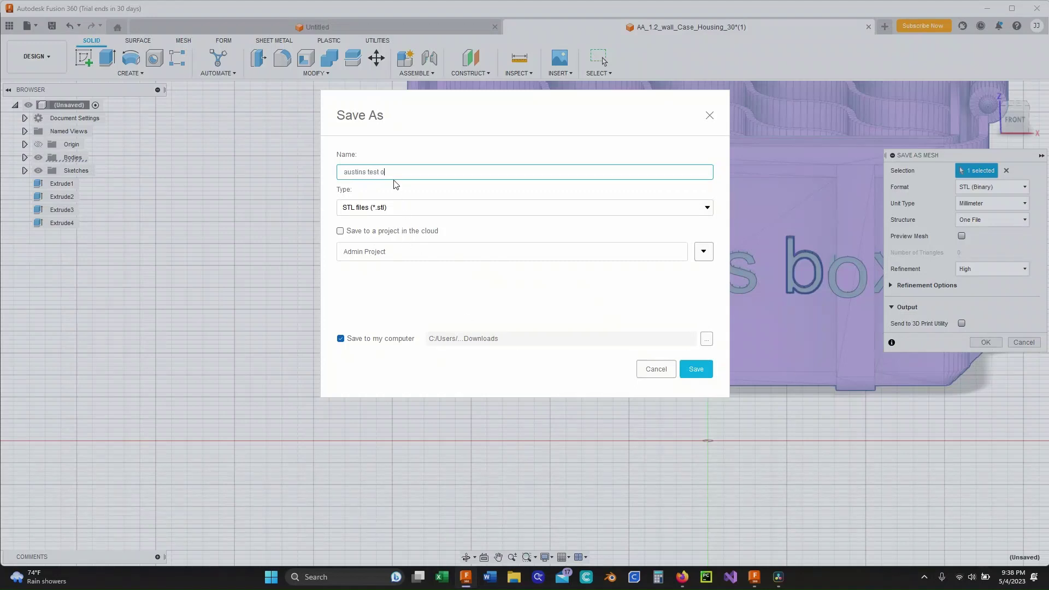
Step: Name the STL file "Avid crafting test box" and save it to the computer's Downloads folder
key("BackSpace")
key("BackSpace")
key("BackSpace")
key("BackSpace")
key("BackSpace")
type("A")
left_click(693, 368)
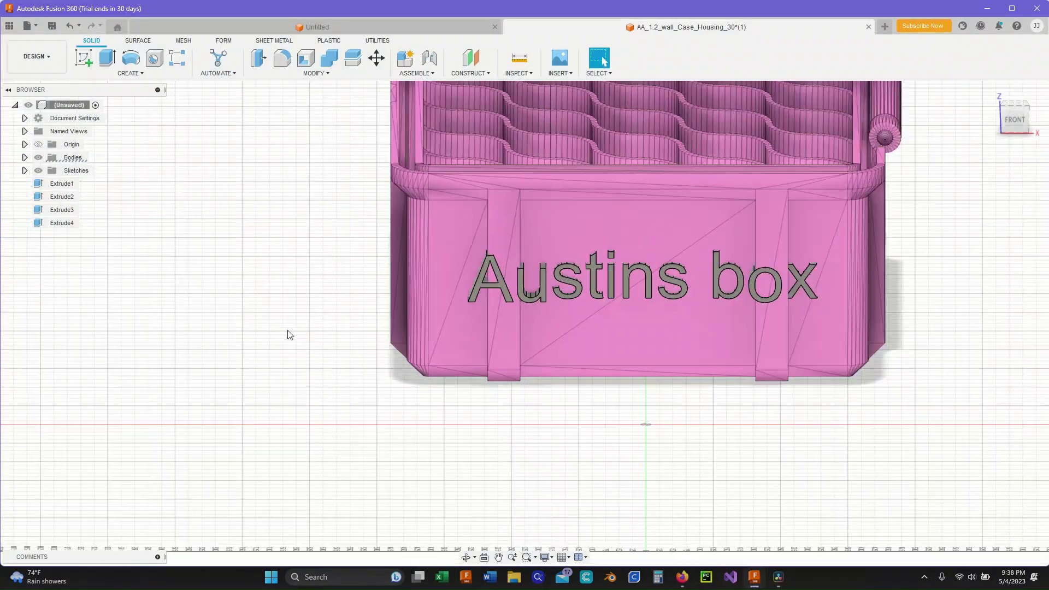
Step: Switch to Creality Slicer and open the "Avid crafting test box" file from the Downloads folder
scroll(290, 335, "down", 3)
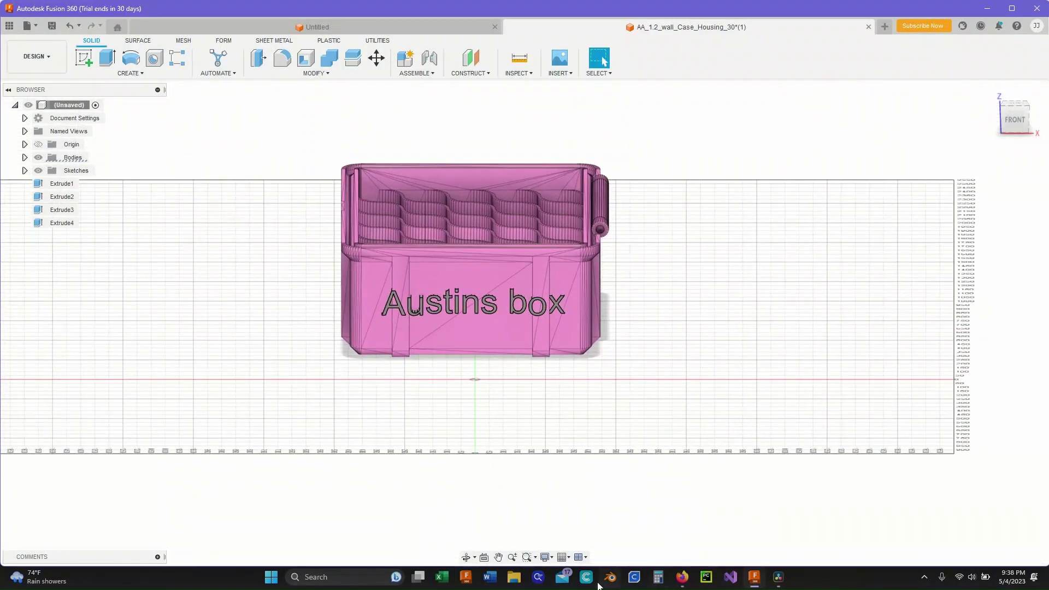
left_click(592, 582)
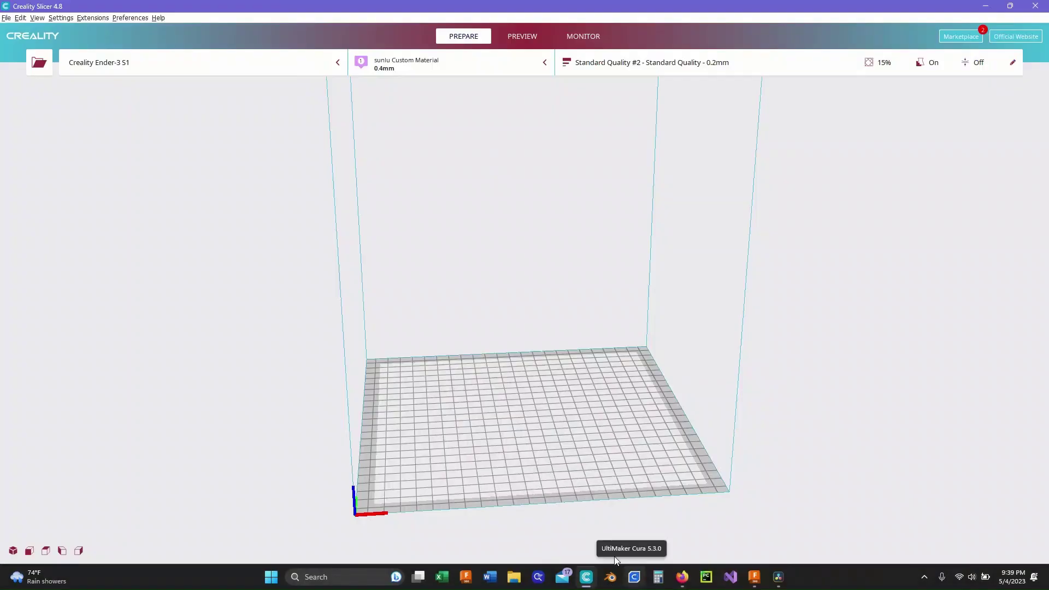
left_click(6, 18)
left_click(21, 29)
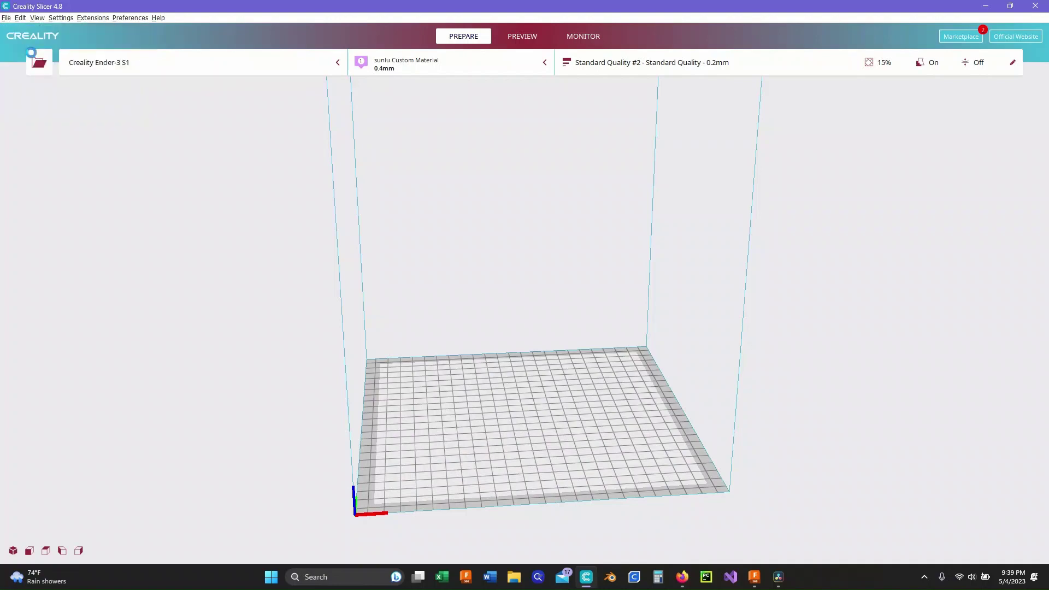
double_click(148, 114)
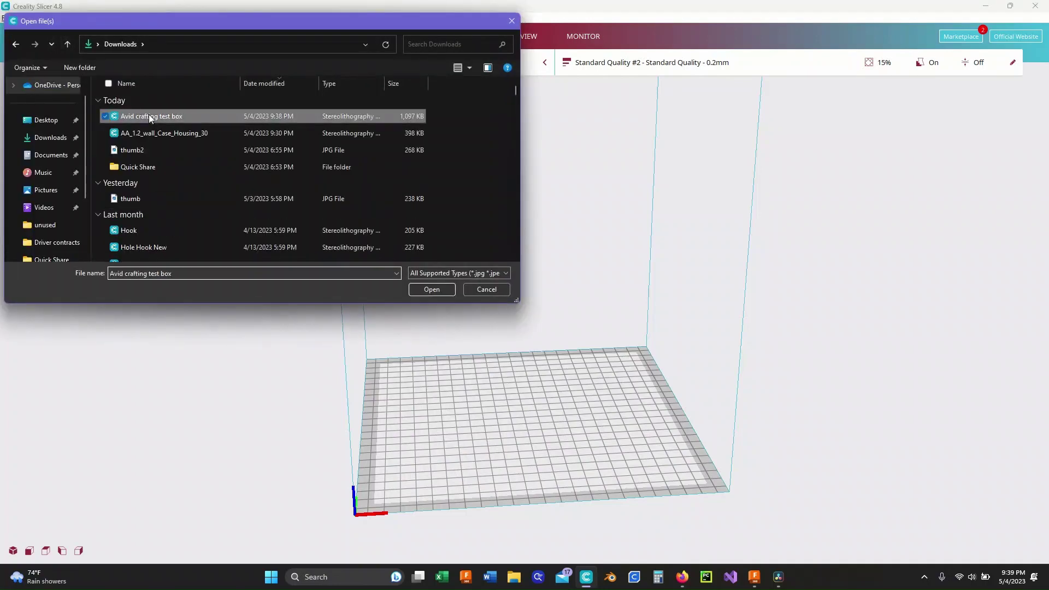
Step: Scale the imported box model uniformly, first to 50% and finally to 20%
scroll(332, 290, "down", 10)
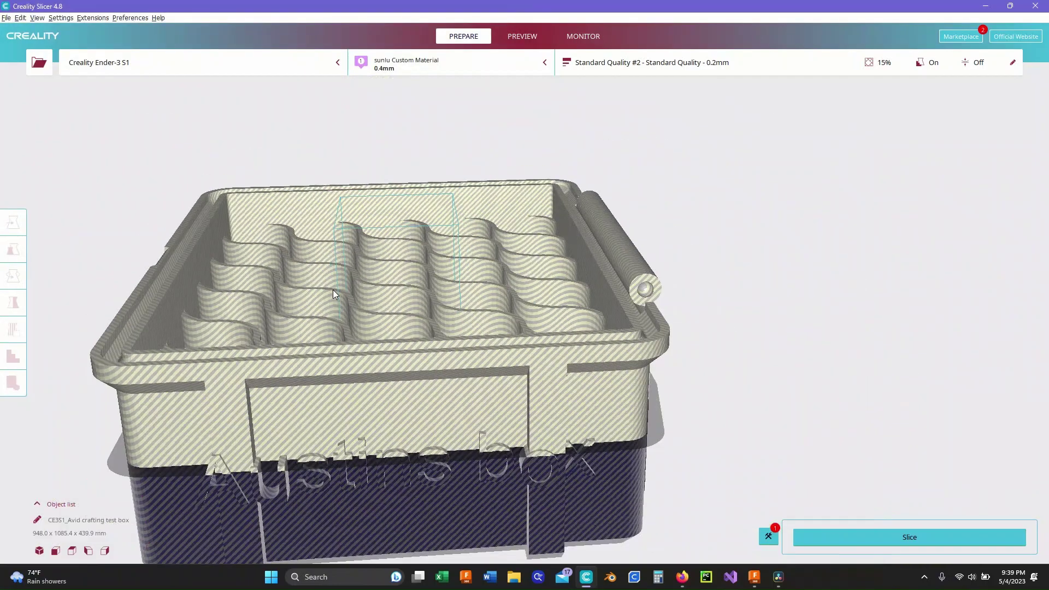
left_click(335, 305)
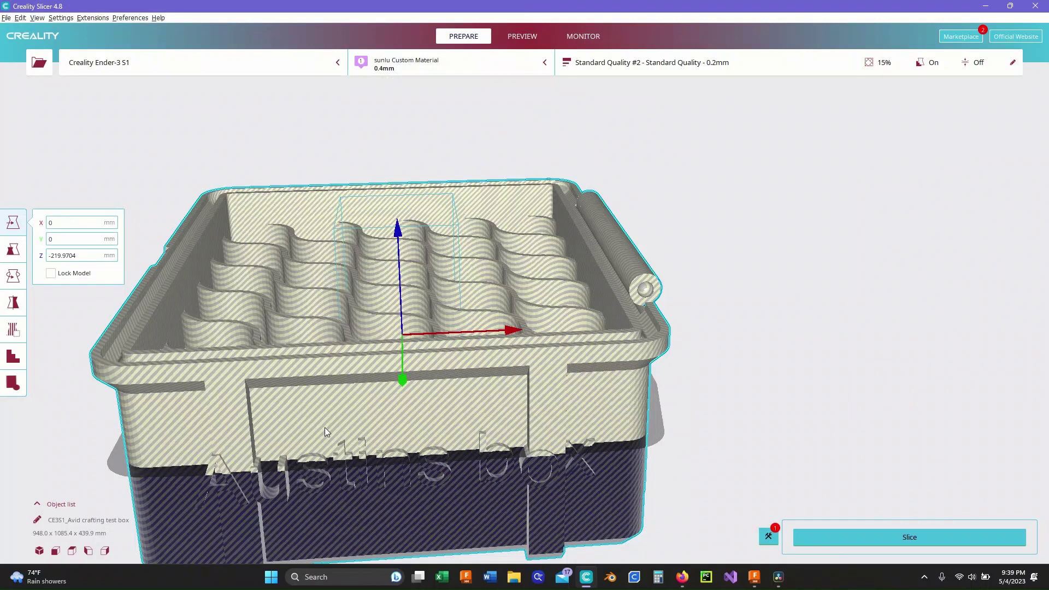
left_click(13, 249)
left_click(152, 250)
type("50")
key("Return")
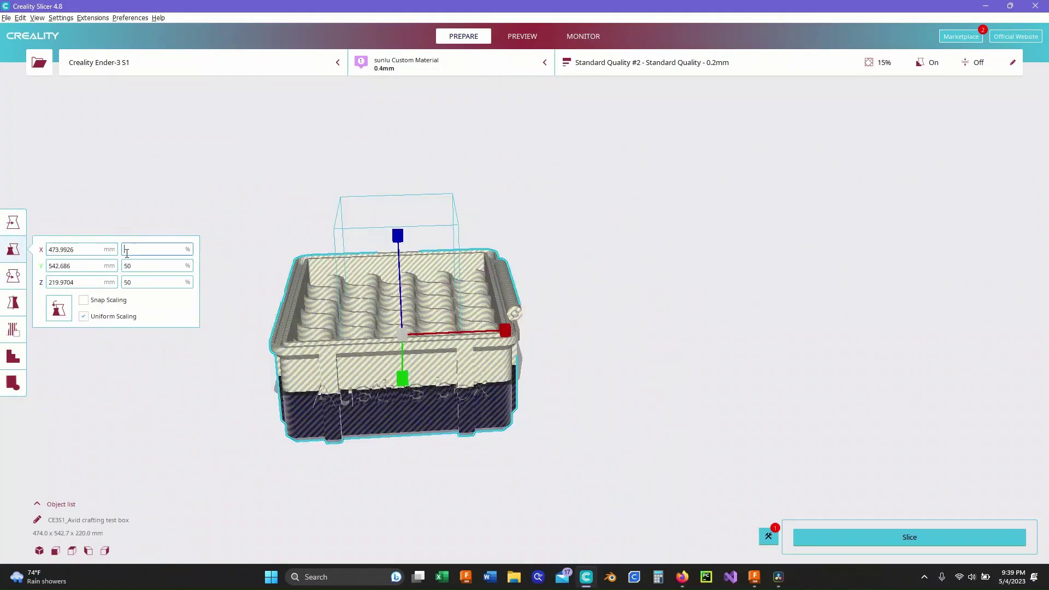
type("20")
key("Return")
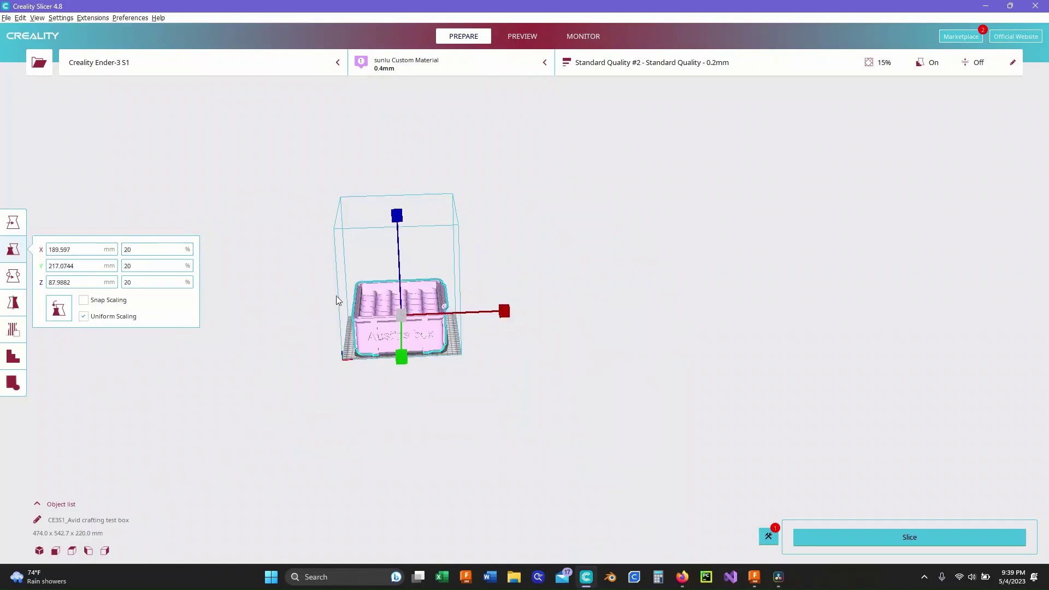
Step: Deselect the box and examine its front-wall lettering up close from the front and from an angle above
left_click(645, 394)
scroll(375, 342, "up", 6)
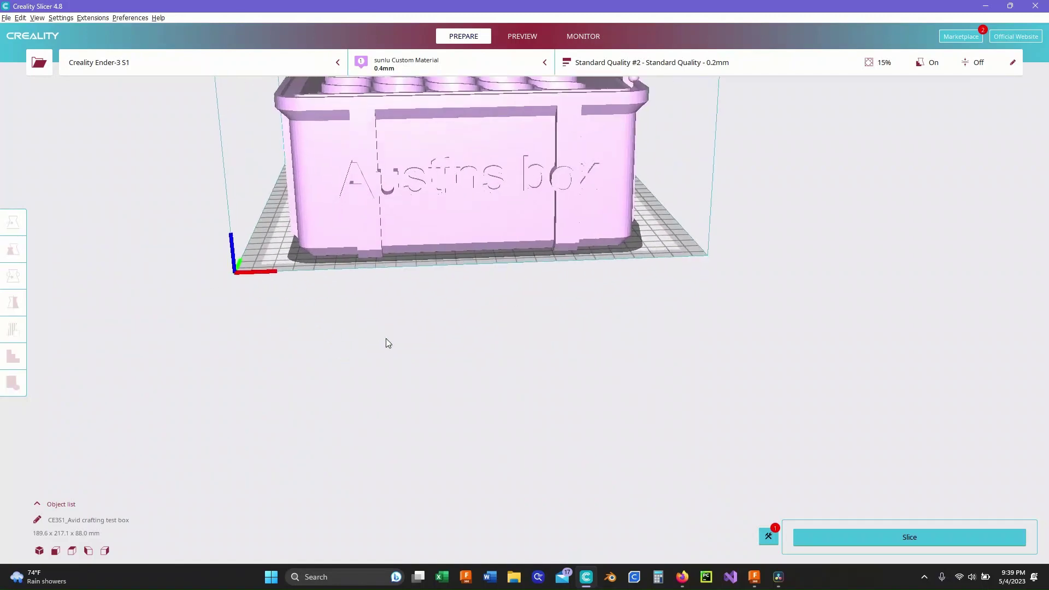
right_click_drag(752, 277, 801, 326)
right_click(801, 325)
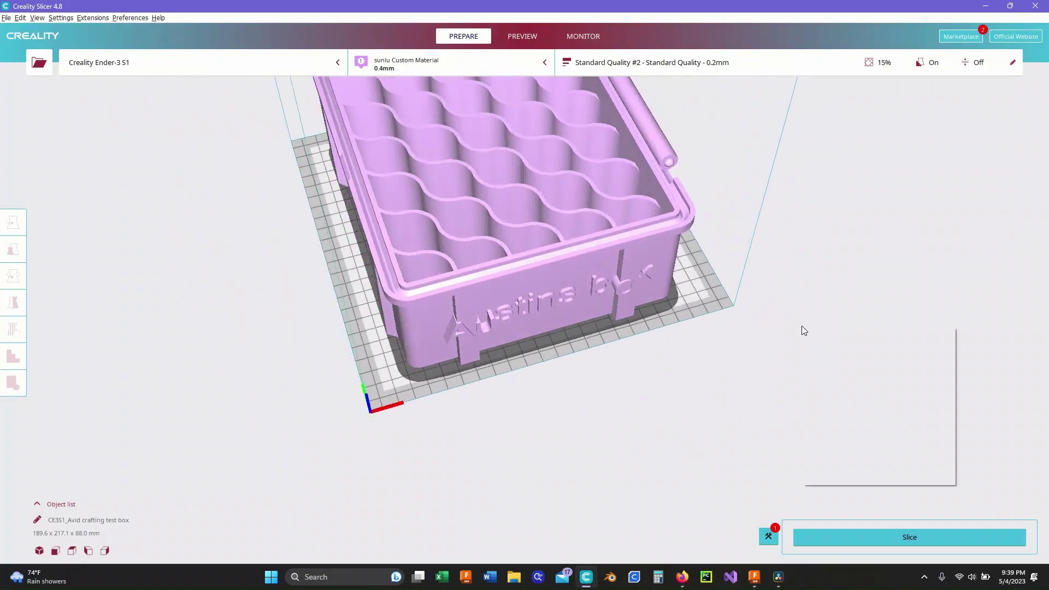